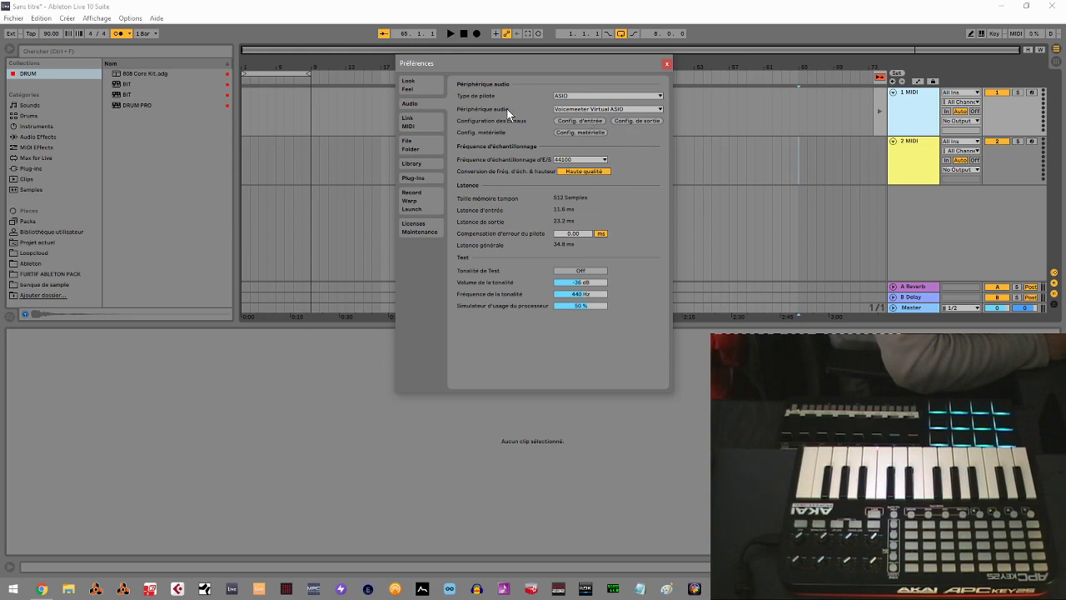
Review the Link/MIDI ports and the plug-in sources in the preferences, including the custom VST2 folder location.
{"action": "left_click", "coordinate": [426, 120]}
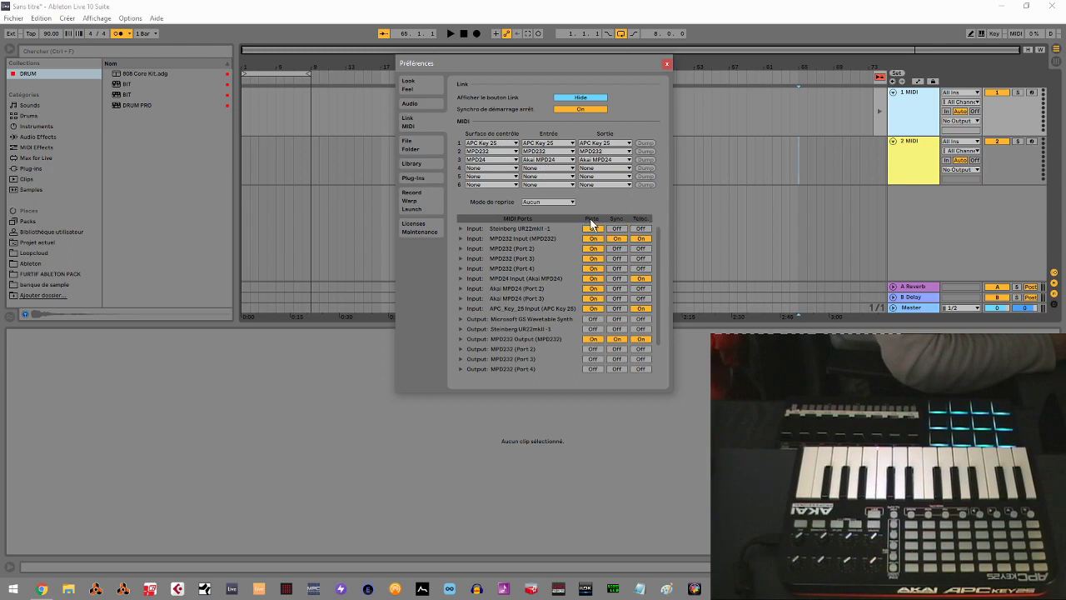
{"action": "left_click", "coordinate": [618, 239]}
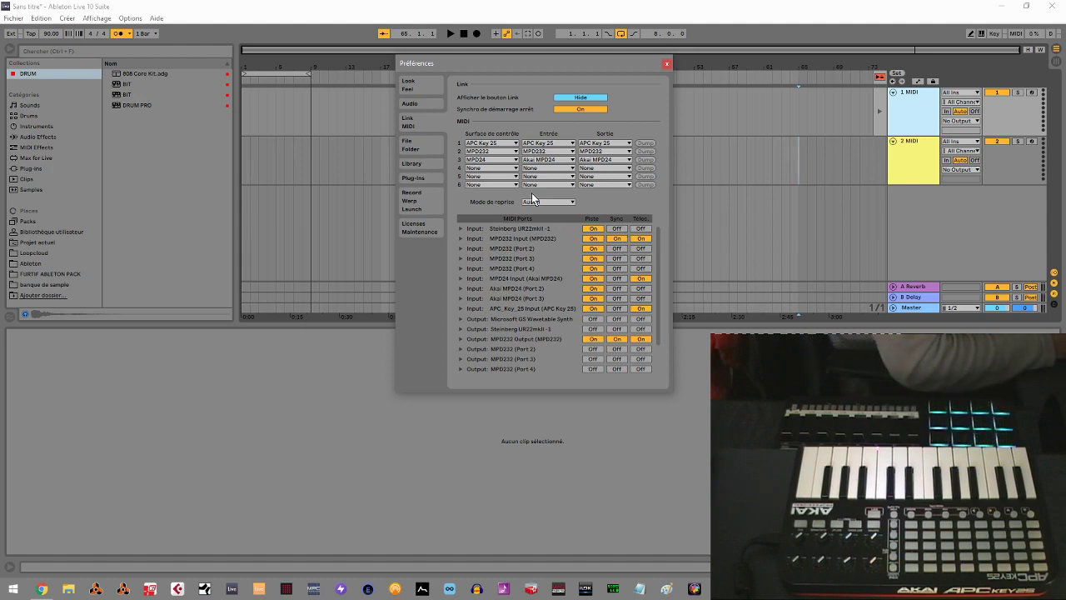
{"action": "left_click", "coordinate": [425, 177]}
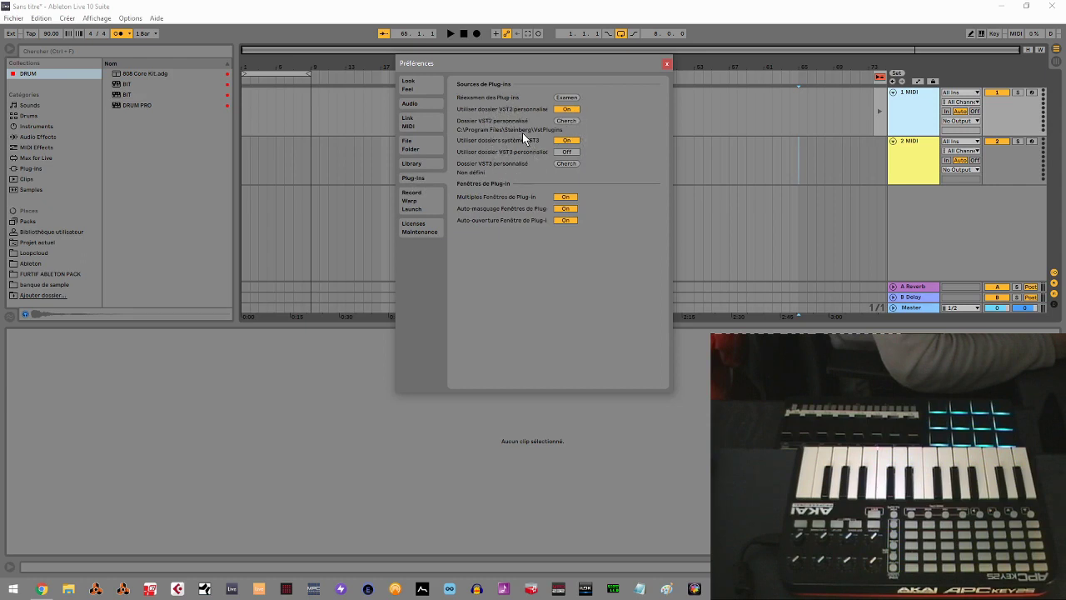
{"action": "left_click", "coordinate": [567, 121]}
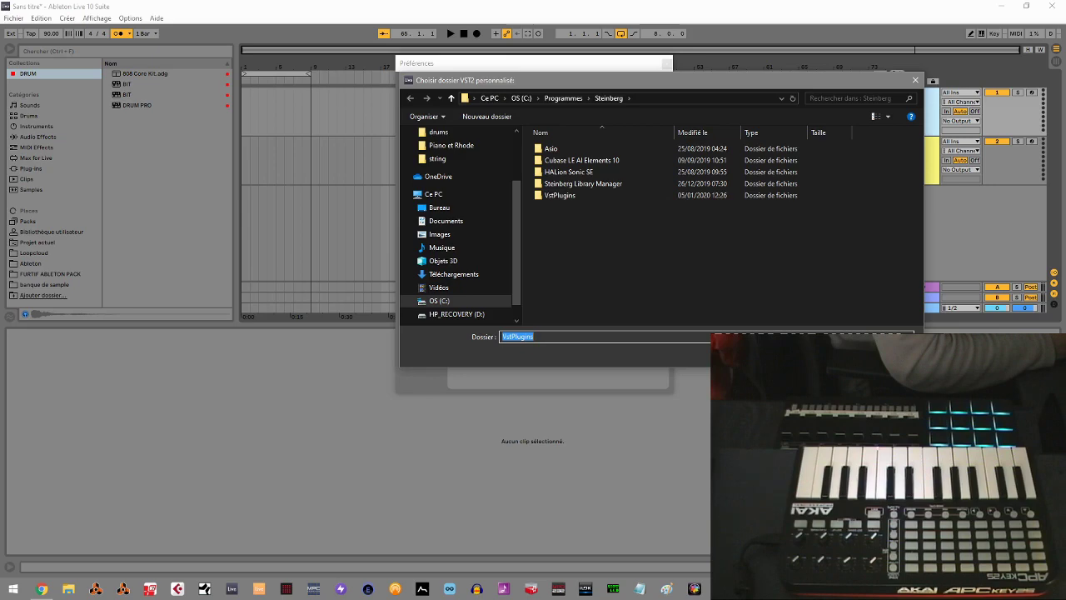
{"action": "left_click", "coordinate": [915, 80]}
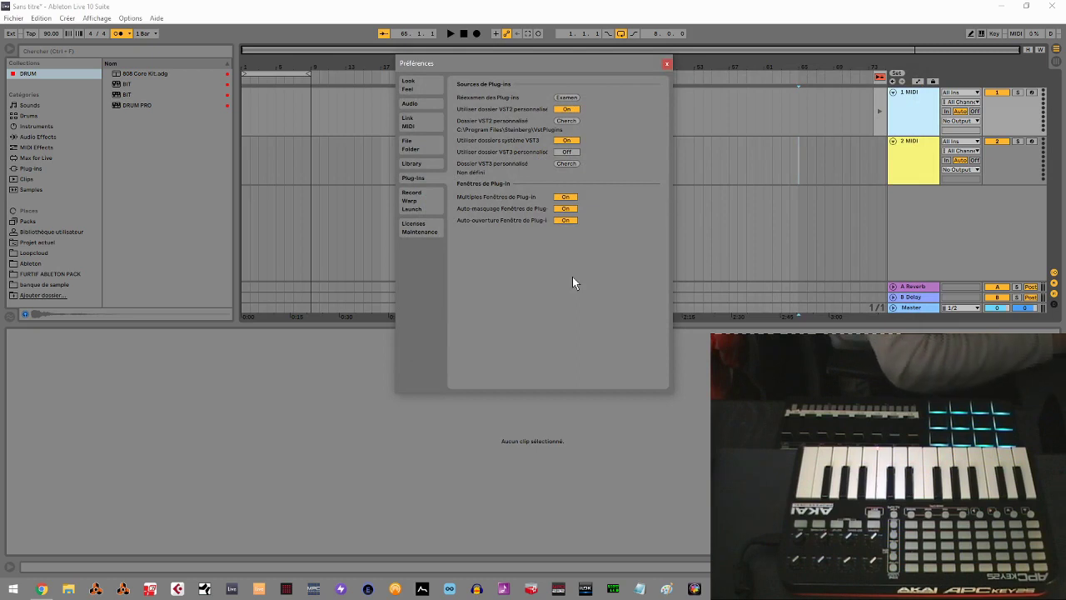
{"action": "left_click", "coordinate": [667, 65]}
Browse the installed plug-ins, examining both the VST and the VST3 lists, and collapse them again.
{"action": "left_click", "coordinate": [33, 167]}
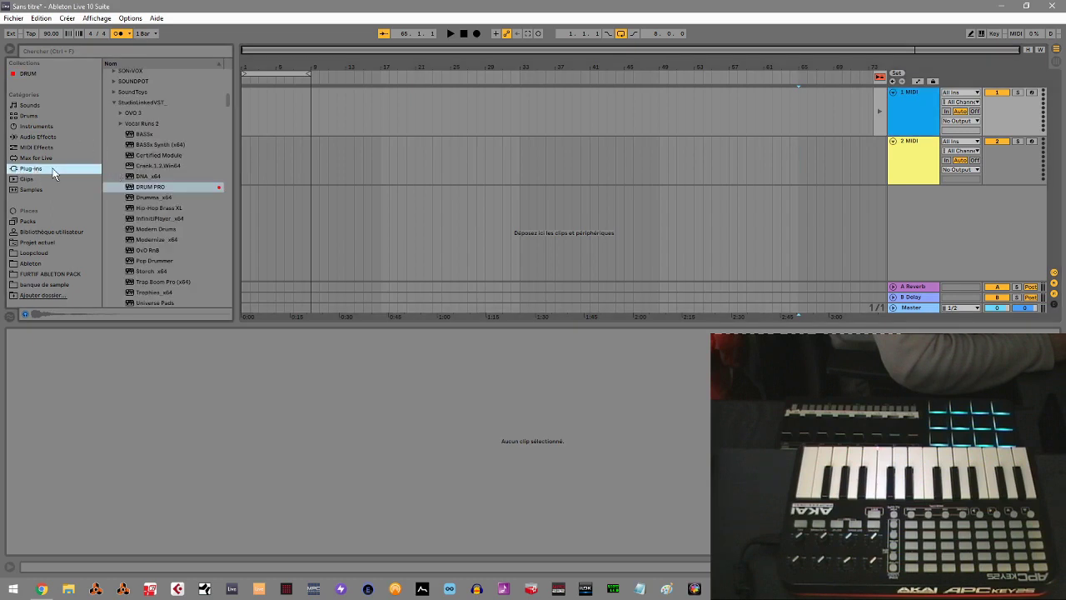
{"action": "left_click", "coordinate": [115, 102]}
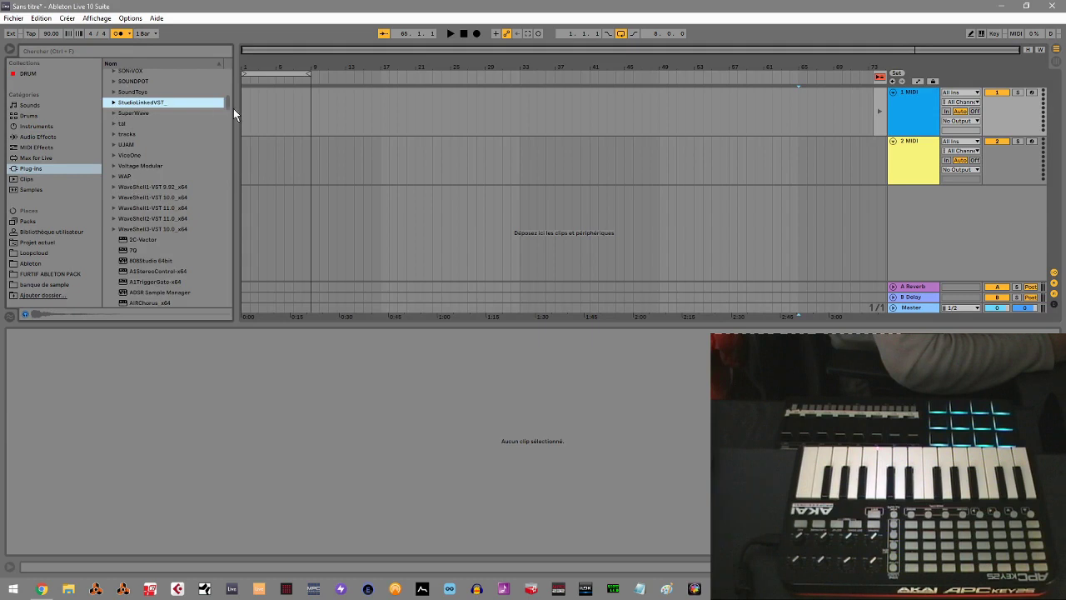
{"action": "left_click_drag", "start_coordinate": [228, 105], "coordinate": [233, 69]}
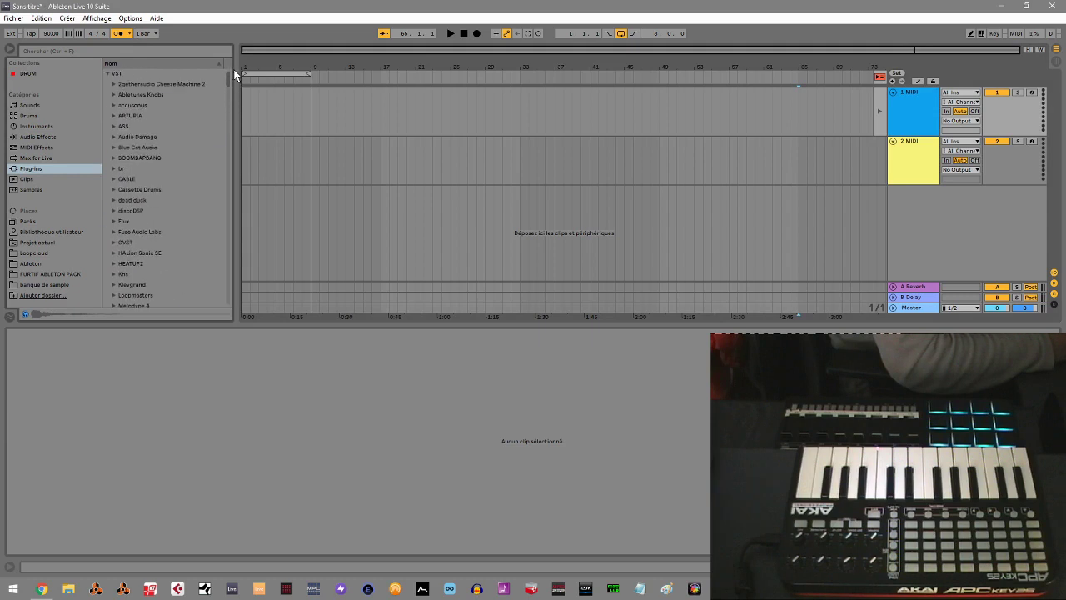
{"action": "left_click", "coordinate": [107, 74]}
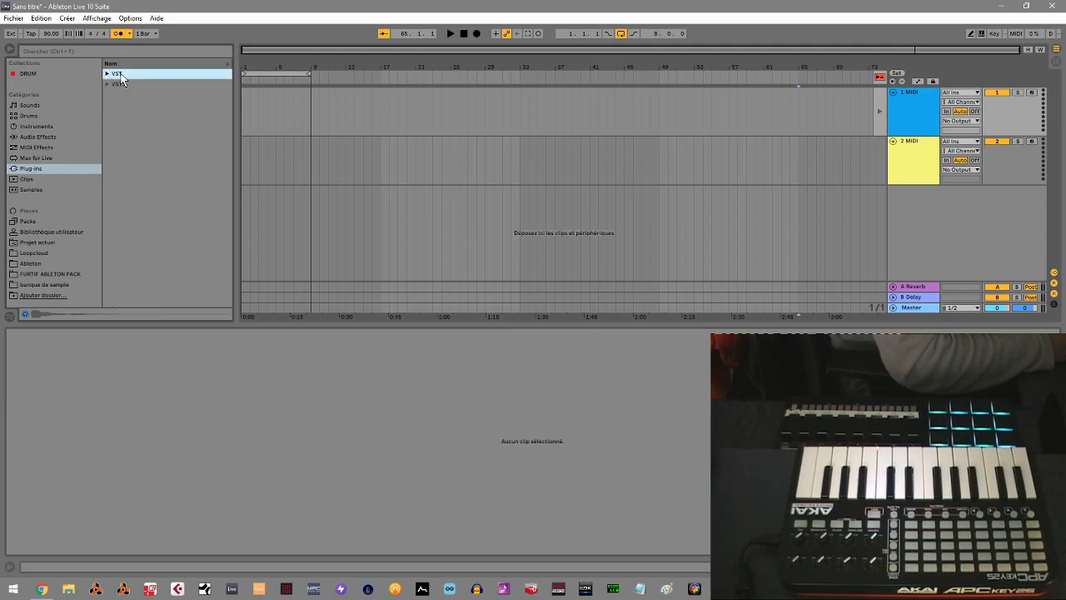
{"action": "left_click", "coordinate": [105, 74]}
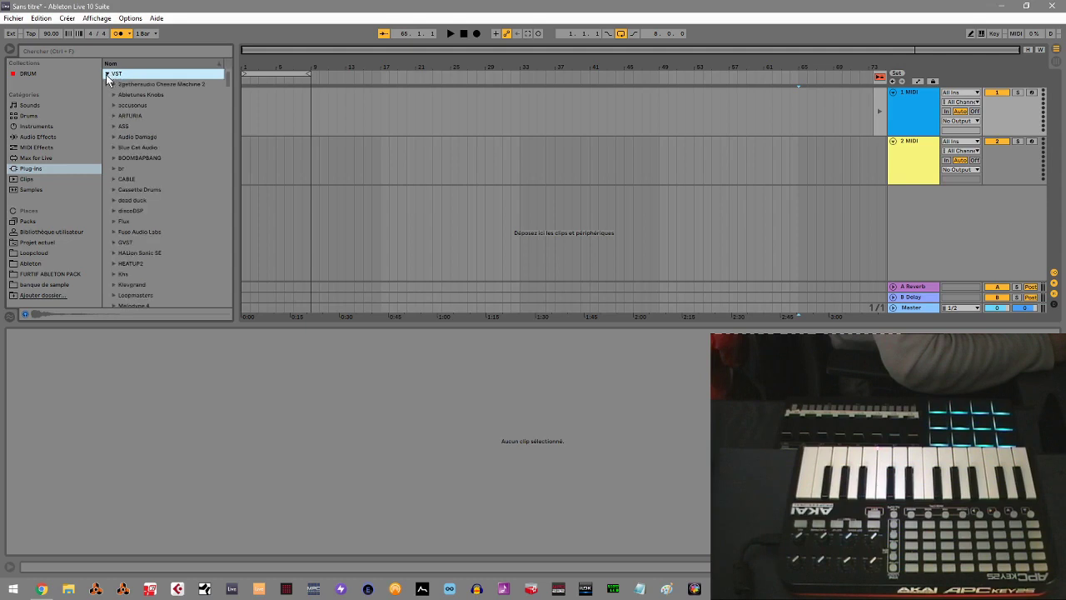
{"action": "left_click", "coordinate": [105, 74]}
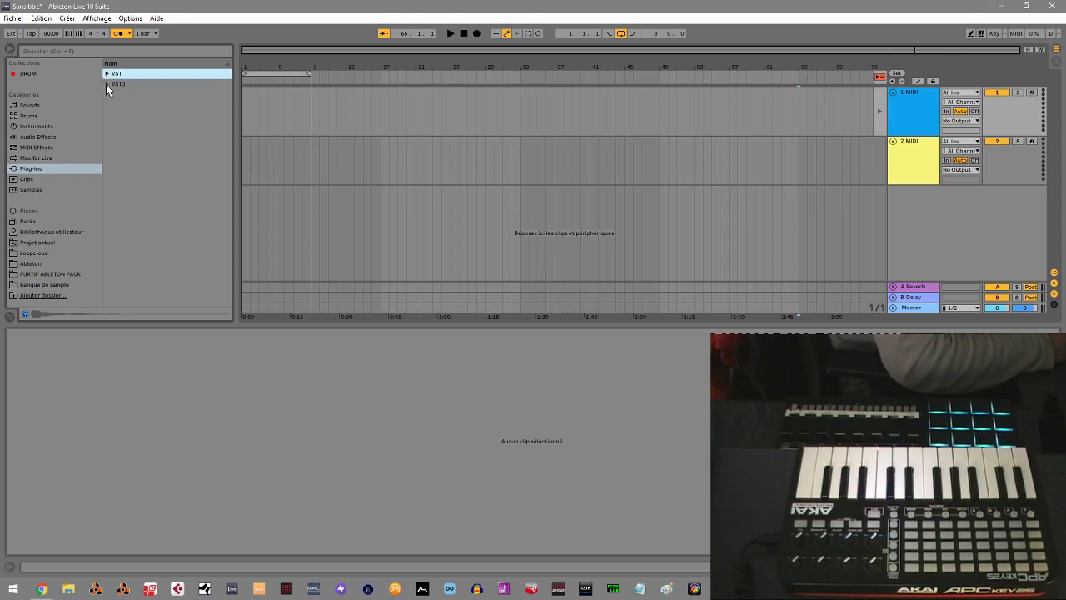
{"action": "left_click", "coordinate": [107, 84]}
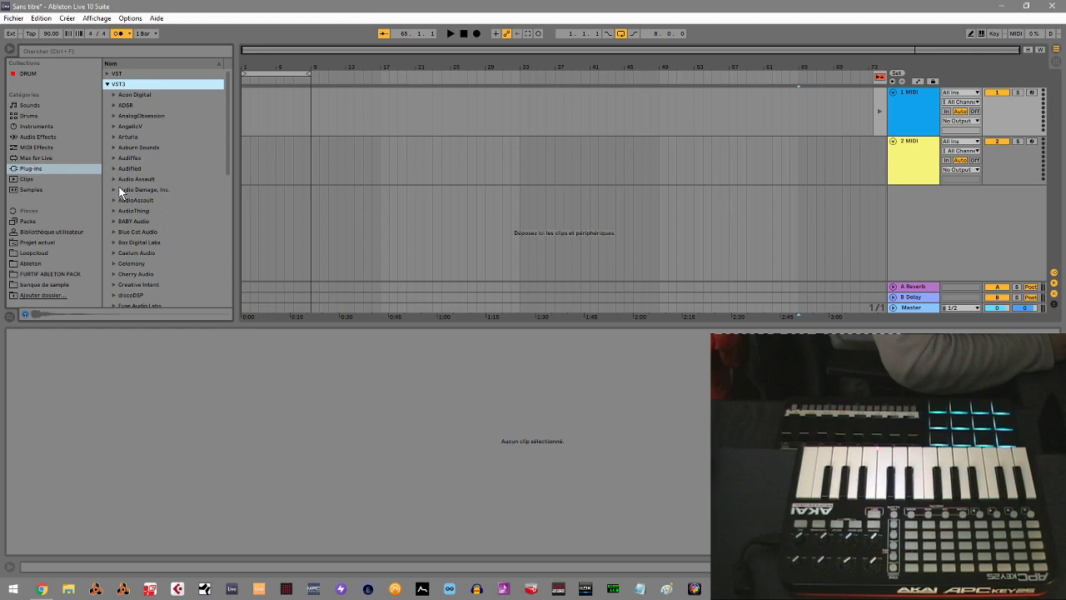
{"action": "mouse_move", "coordinate": [233, 151]}
{"action": "left_mouse_down"}
{"action": "mouse_move", "coordinate": [242, 284]}
{"action": "mouse_move", "coordinate": [239, 148]}
{"action": "left_mouse_up"}
{"action": "left_click", "coordinate": [106, 84]}
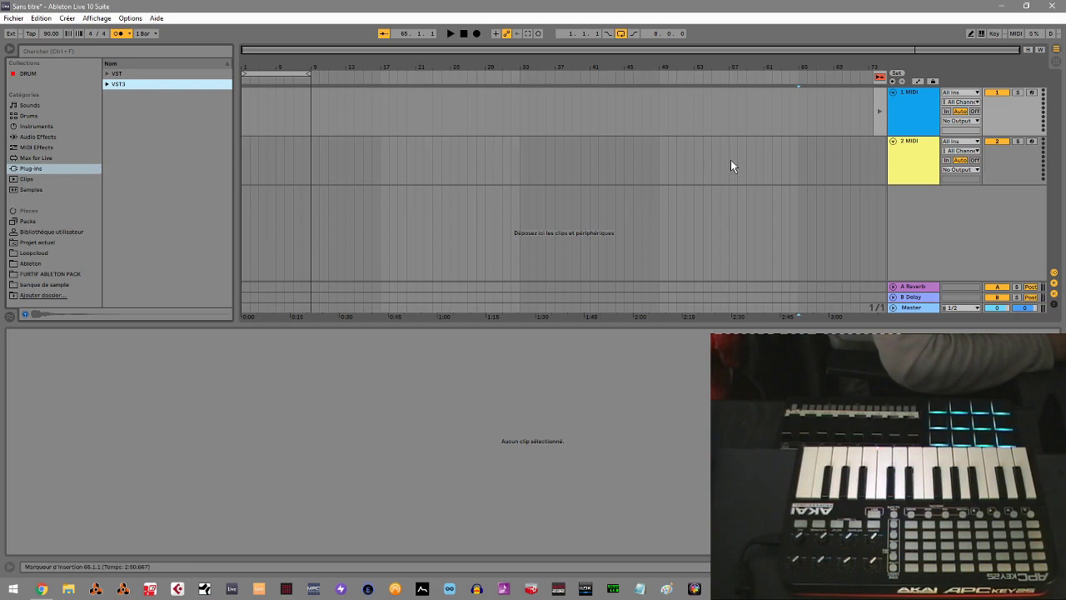
Switch to the Session view and list the Ambient & Evolving presets in the Sounds category.
{"action": "left_click", "coordinate": [1061, 64]}
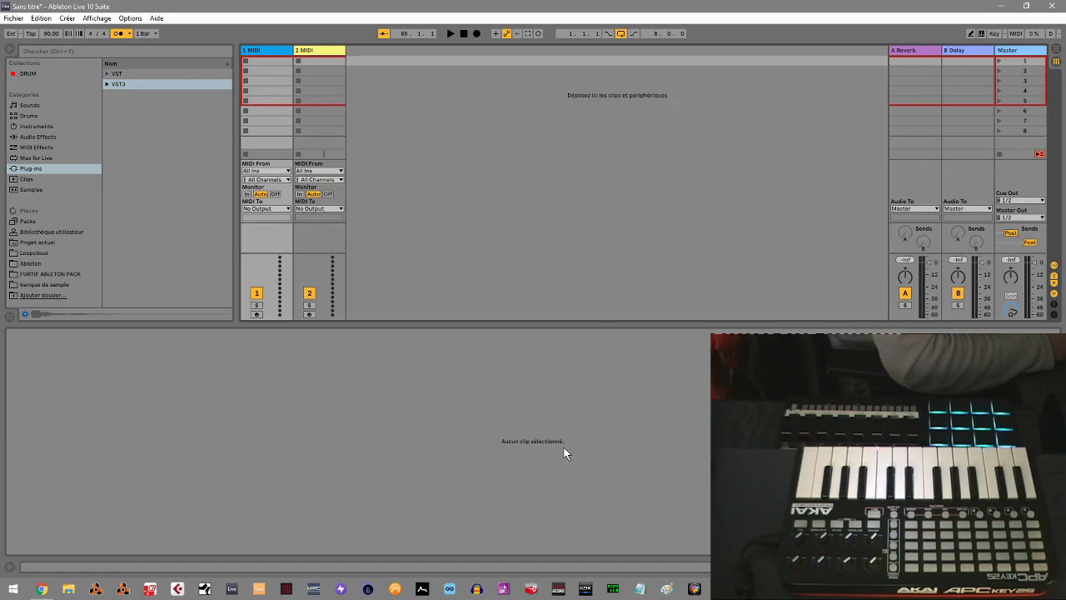
{"action": "left_click", "coordinate": [29, 105]}
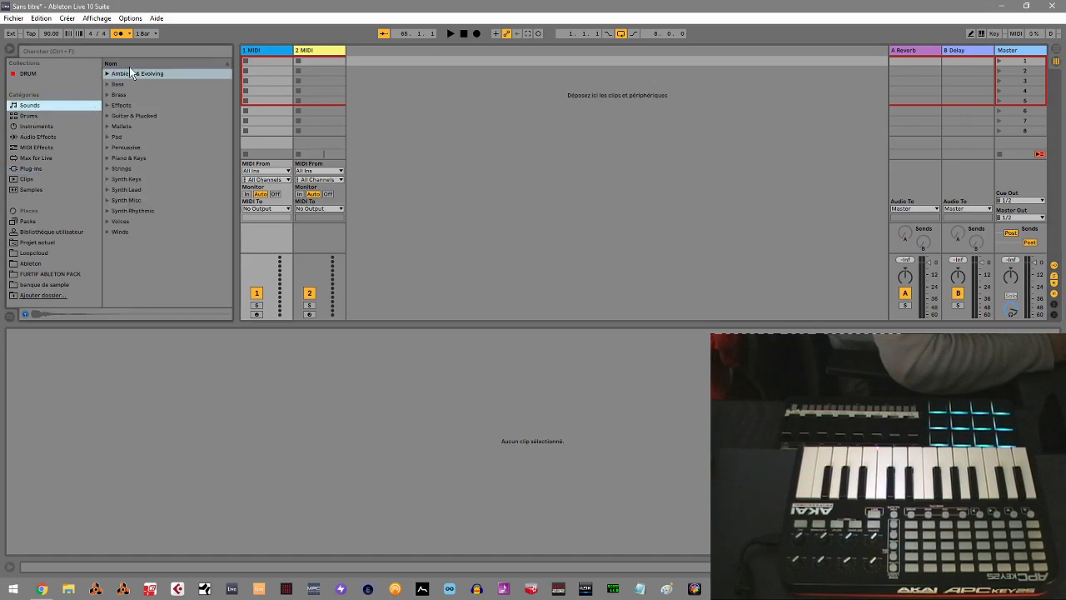
{"action": "left_click", "coordinate": [110, 74]}
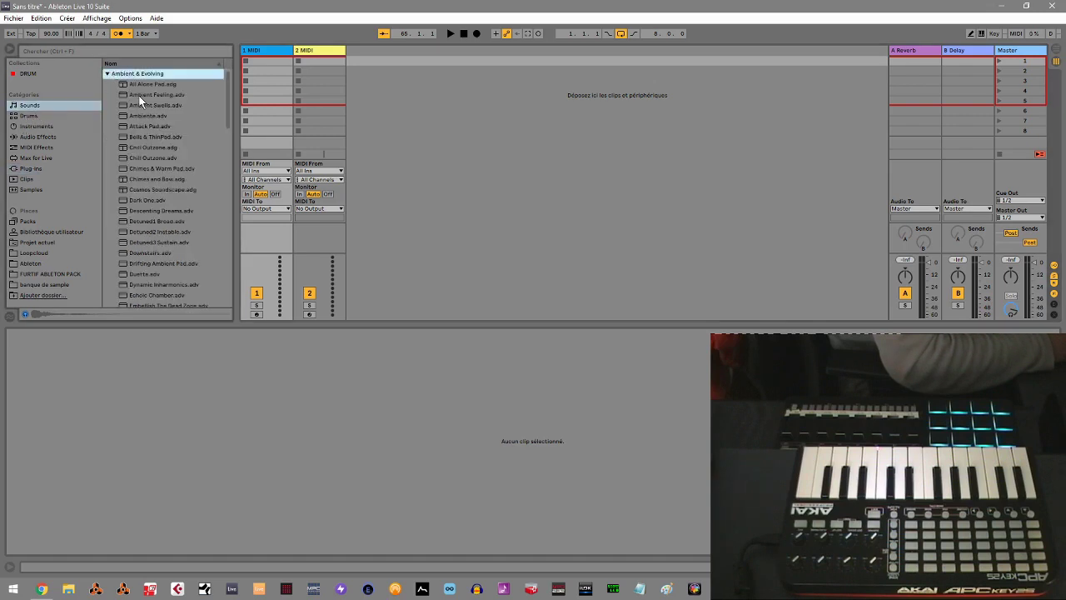
Load an empty Drum Rack from the Drums category onto the first MIDI track.
{"action": "left_click", "coordinate": [28, 117]}
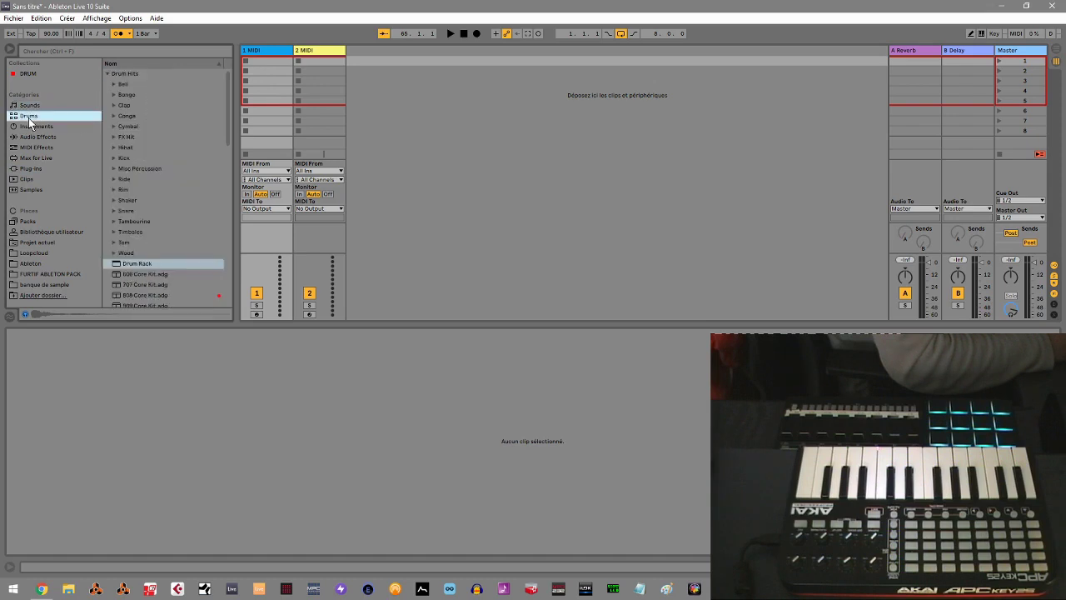
{"action": "left_click", "coordinate": [137, 266]}
{"action": "double_click", "coordinate": [137, 264]}
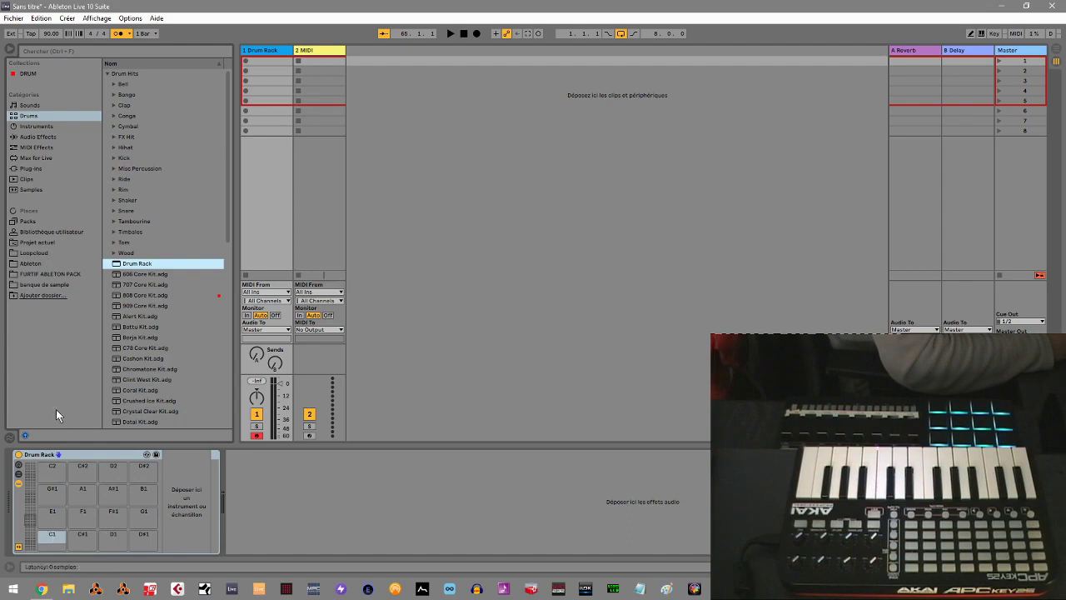
Audition lofi kicks from the banque de sample folder, then place Lofi Kick 3 on pad C1 and Lofi Snare 1 on pad C#1.
{"action": "left_click", "coordinate": [33, 296]}
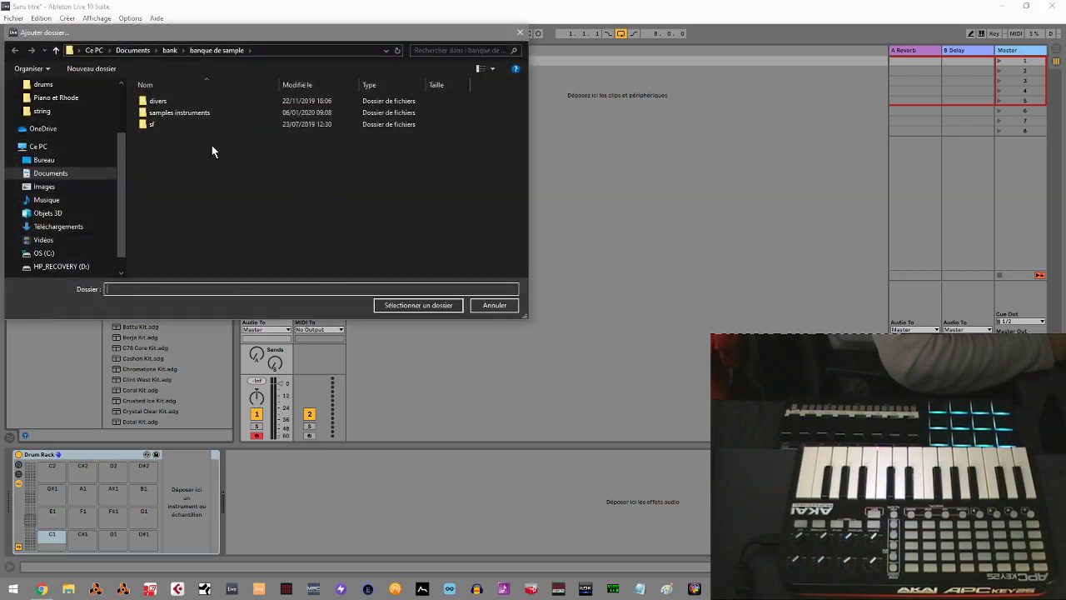
{"action": "left_click", "coordinate": [520, 32]}
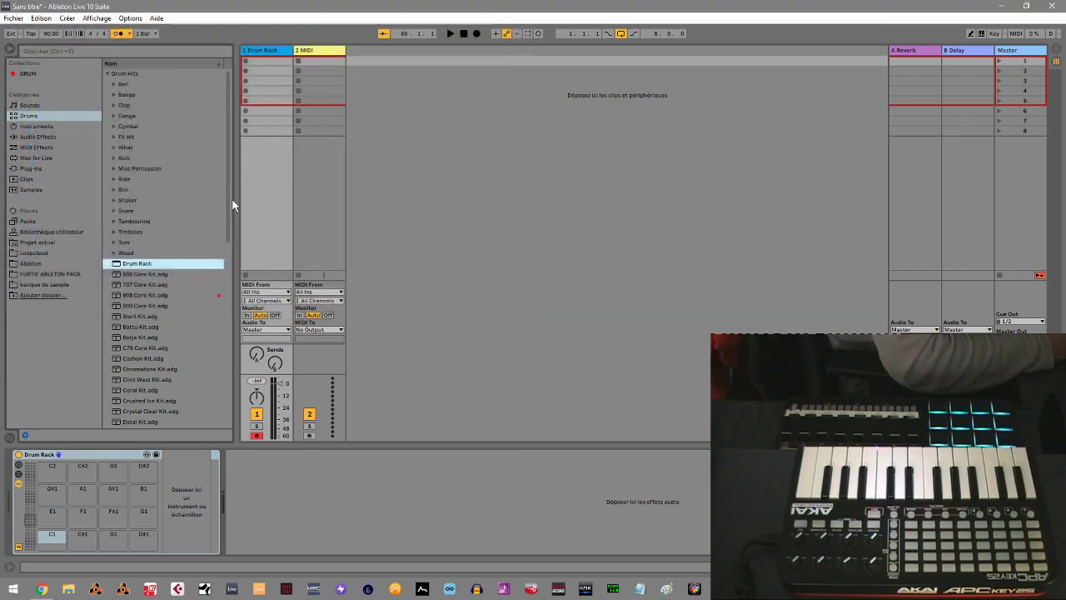
{"action": "left_click", "coordinate": [41, 284]}
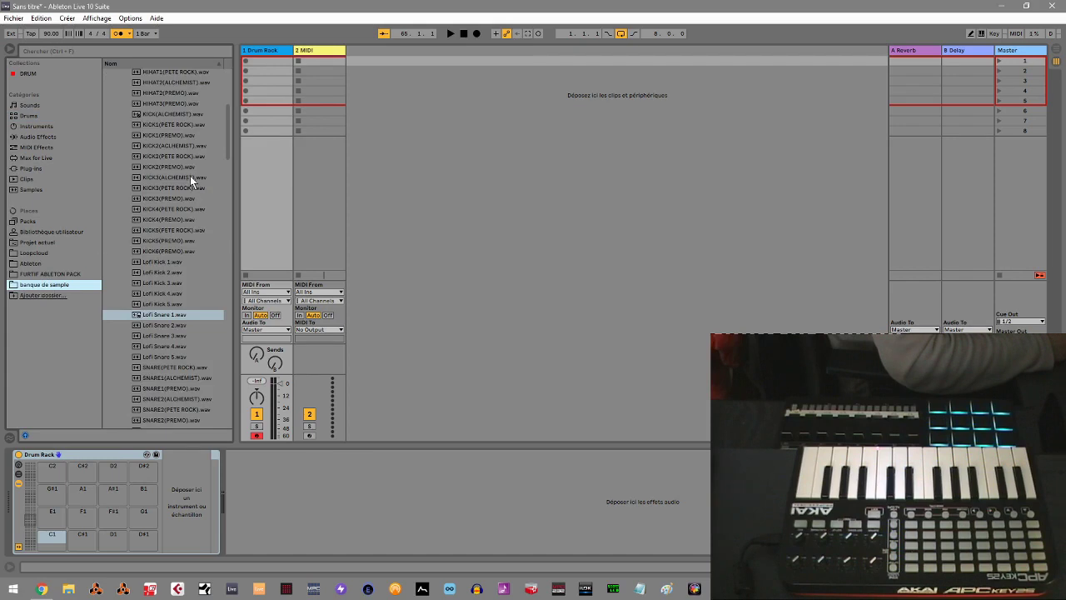
{"action": "left_click", "coordinate": [162, 264]}
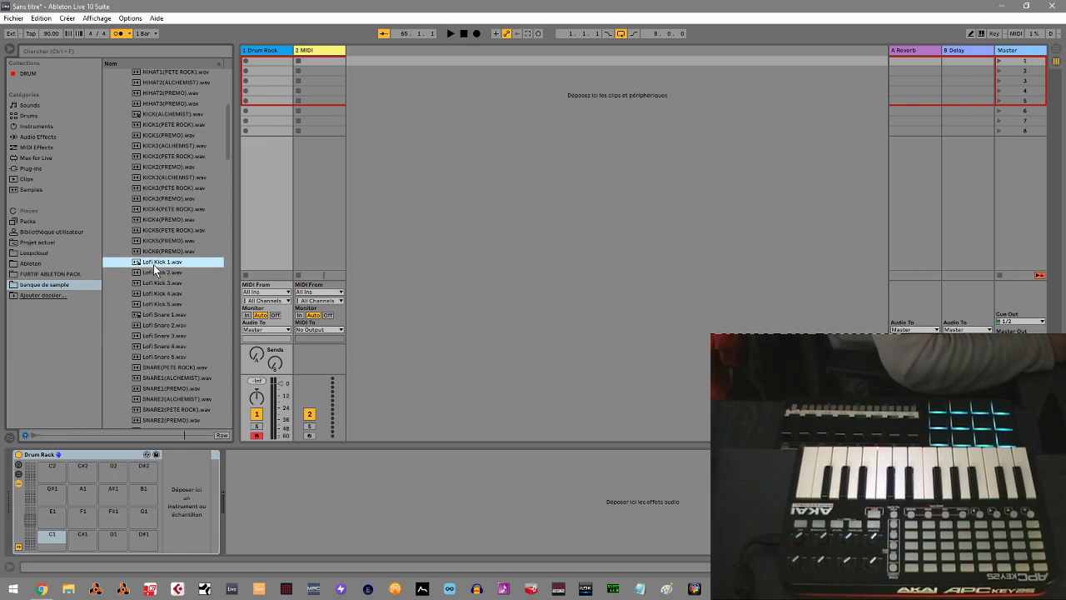
{"action": "left_click", "coordinate": [152, 276]}
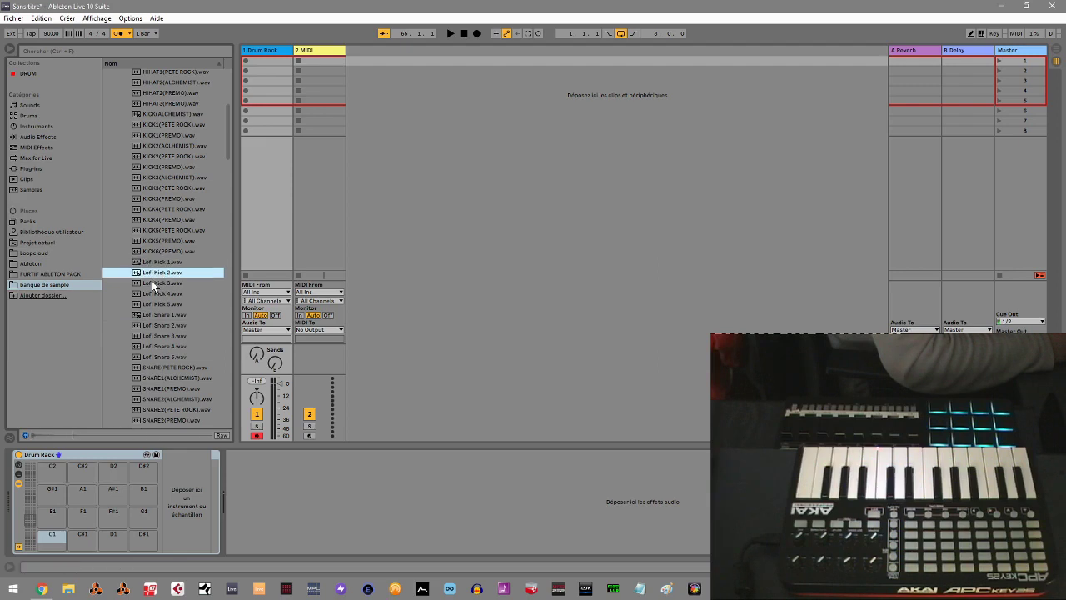
{"action": "left_click", "coordinate": [152, 284]}
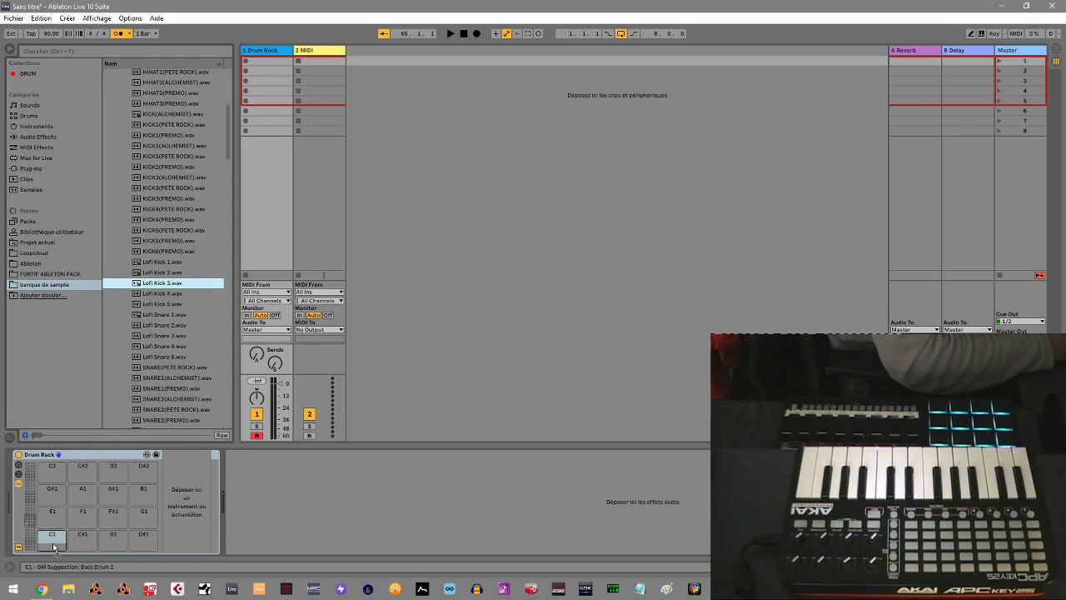
{"action": "left_click_drag", "start_coordinate": [53, 547], "coordinate": [53, 543]}
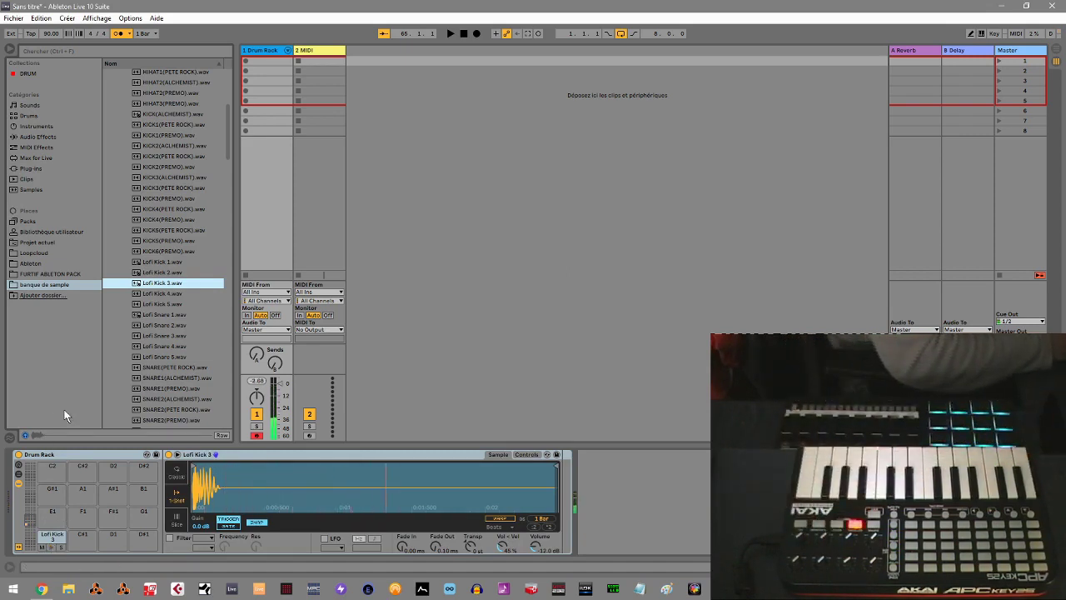
{"action": "left_click", "coordinate": [167, 314]}
{"action": "left_click_drag", "start_coordinate": [169, 315], "coordinate": [92, 543]}
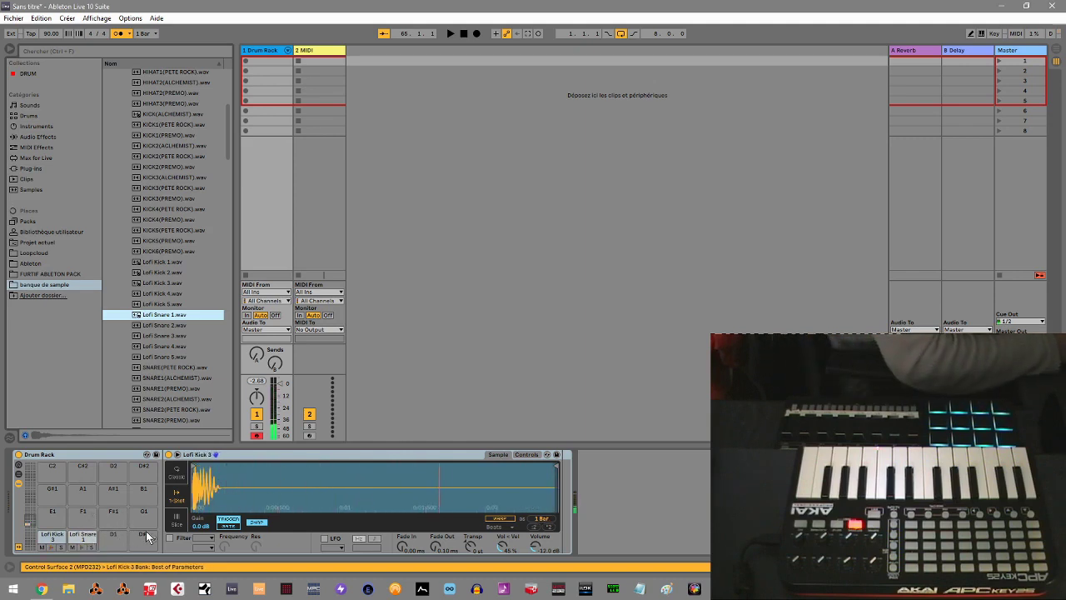
Enlarge the Lofi Kick 3 waveform and try trimming its start and end points, restoring the full sample length.
{"action": "left_click", "coordinate": [177, 459]}
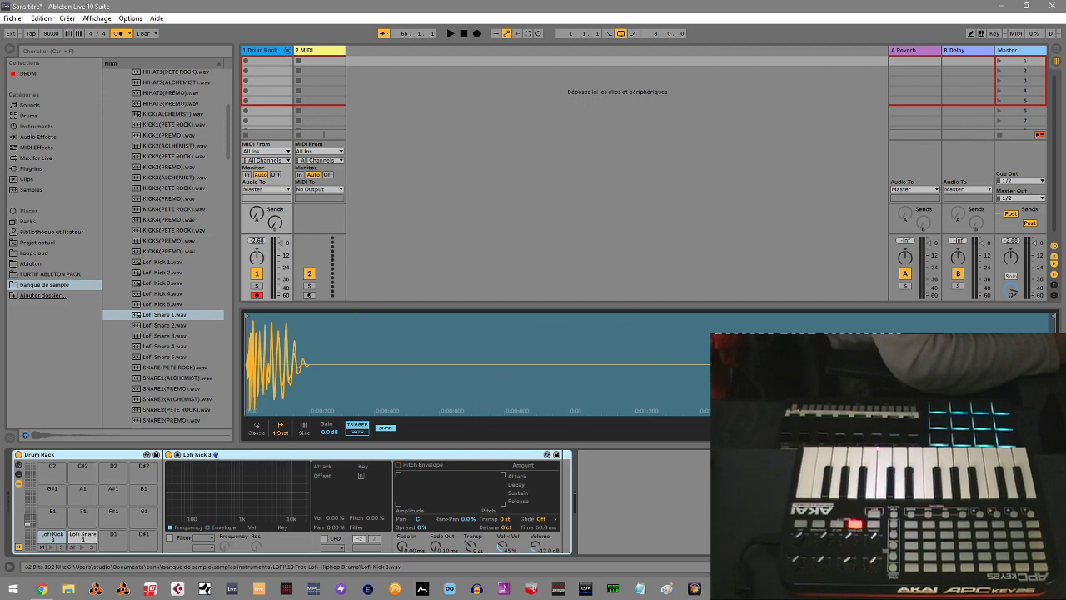
{"action": "mouse_move", "coordinate": [1052, 315]}
{"action": "left_mouse_down"}
{"action": "mouse_move", "coordinate": [892, 333]}
{"action": "mouse_move", "coordinate": [324, 356]}
{"action": "left_mouse_up"}
{"action": "left_click_drag", "start_coordinate": [247, 315], "coordinate": [269, 319]}
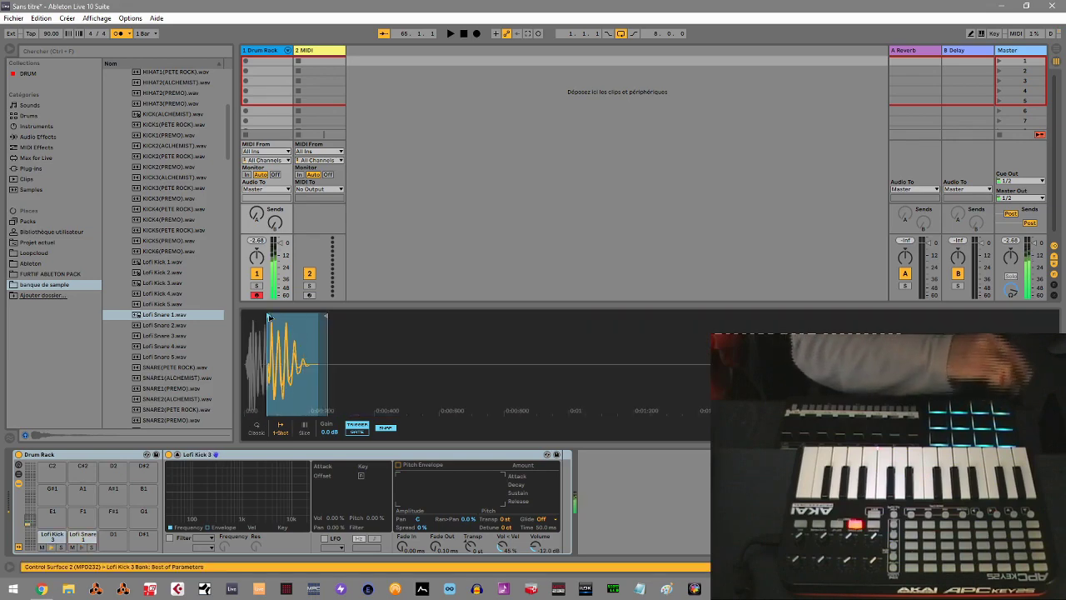
{"action": "left_click_drag", "start_coordinate": [268, 318], "coordinate": [224, 320]}
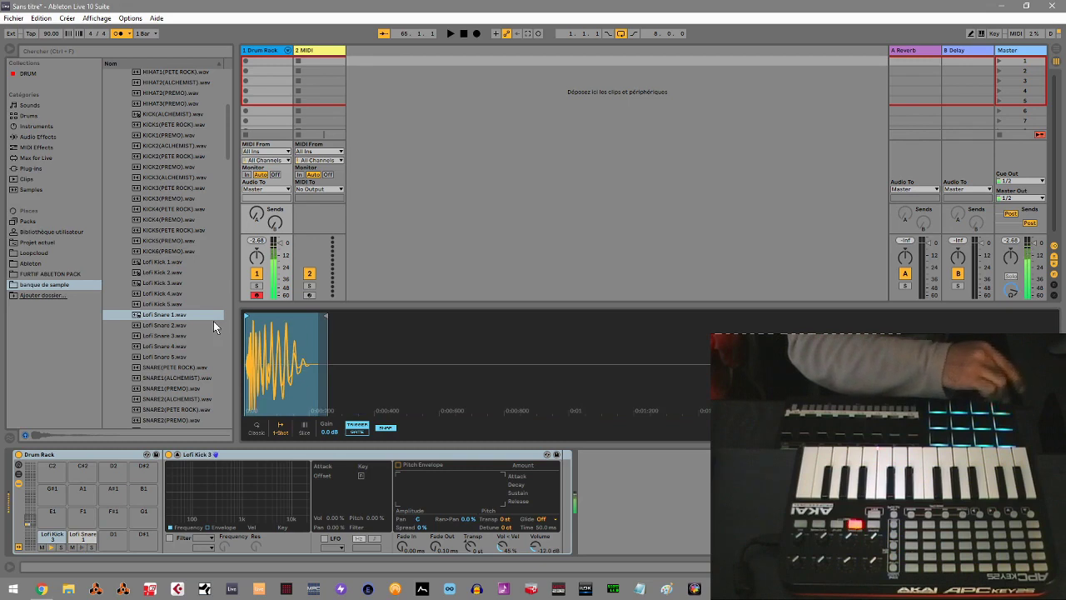
{"action": "left_click_drag", "start_coordinate": [323, 316], "coordinate": [277, 320]}
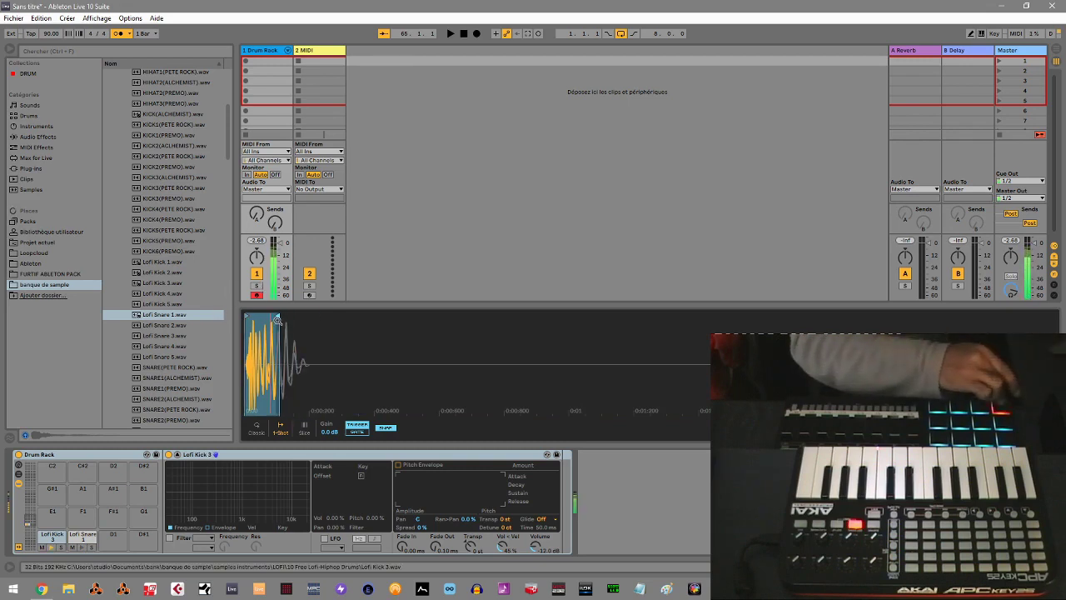
{"action": "mouse_move", "coordinate": [277, 320]}
{"action": "left_mouse_down"}
{"action": "mouse_move", "coordinate": [251, 316]}
{"action": "mouse_move", "coordinate": [1054, 317]}
{"action": "left_mouse_up"}
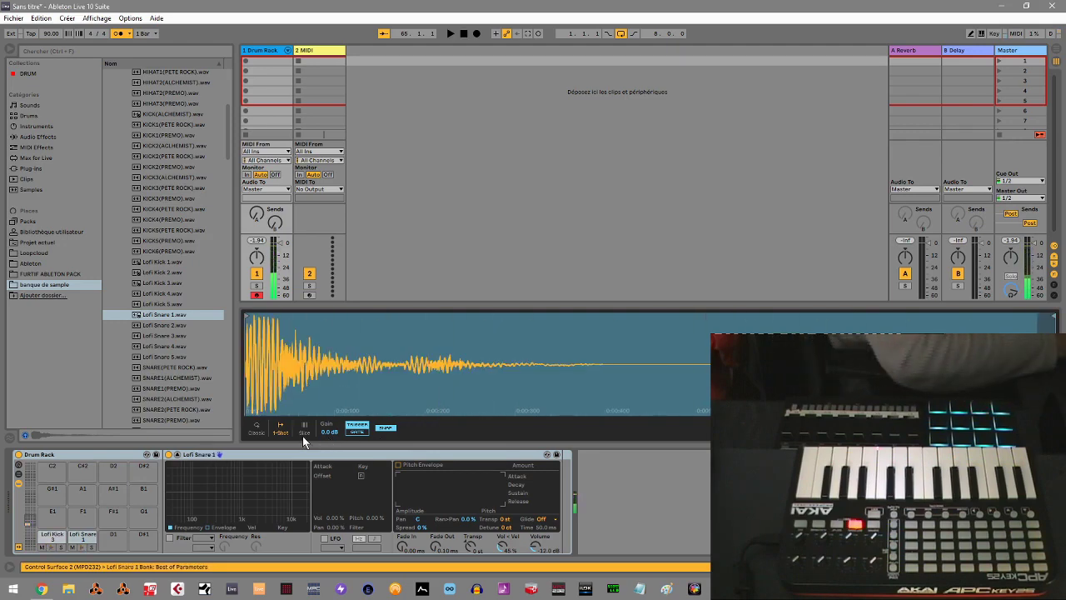
Return to the Arrangement view and browse the VST plug-in list through to its end.
{"action": "left_click", "coordinate": [1056, 52]}
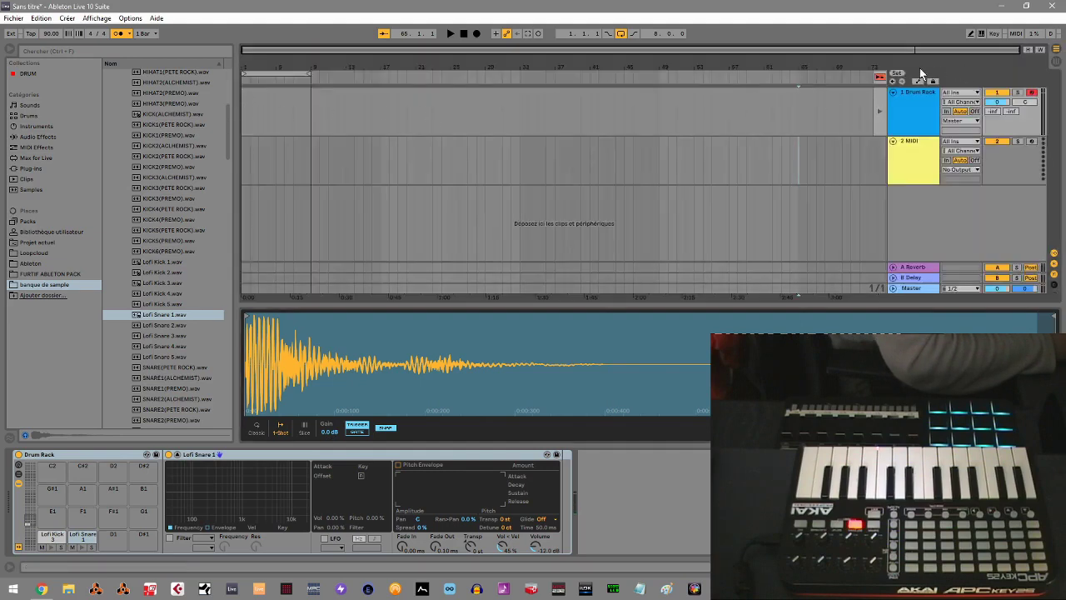
{"action": "left_click", "coordinate": [879, 79]}
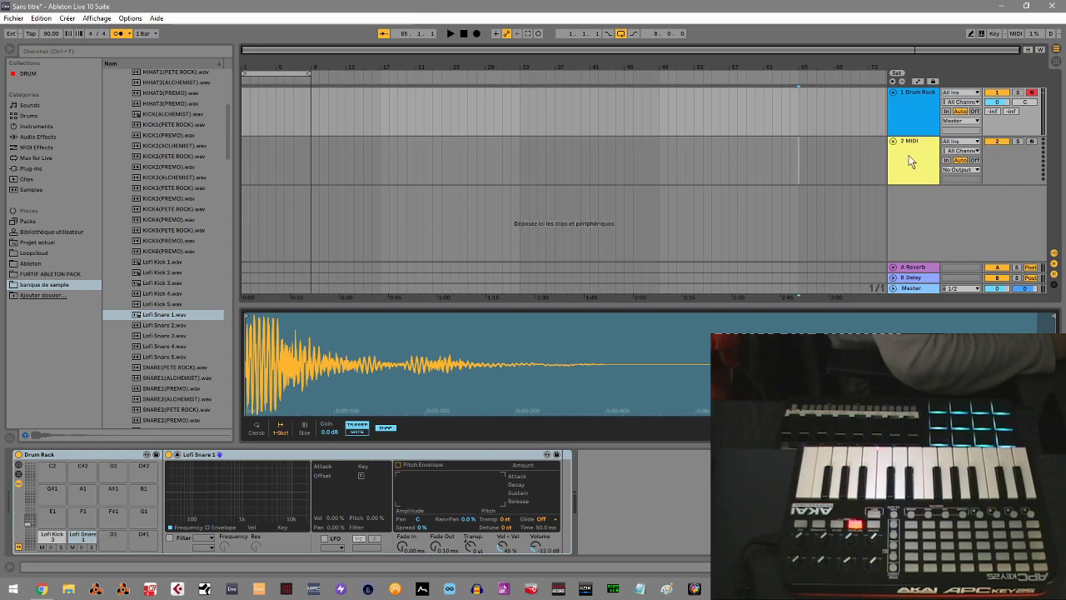
{"action": "left_click", "coordinate": [32, 169]}
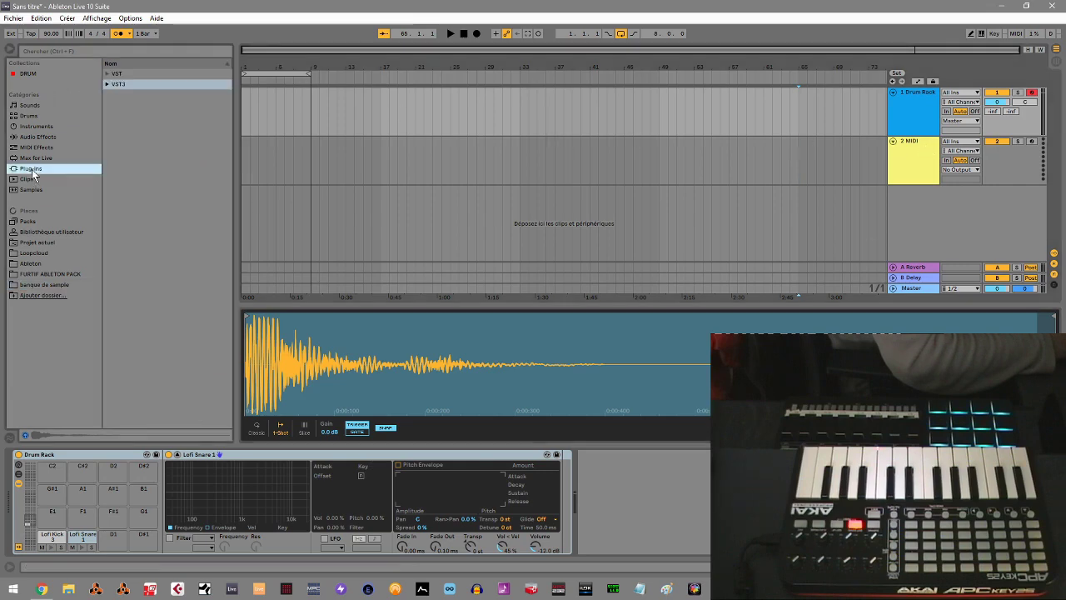
{"action": "left_click", "coordinate": [107, 75]}
{"action": "left_click_drag", "start_coordinate": [218, 90], "coordinate": [219, 456]}
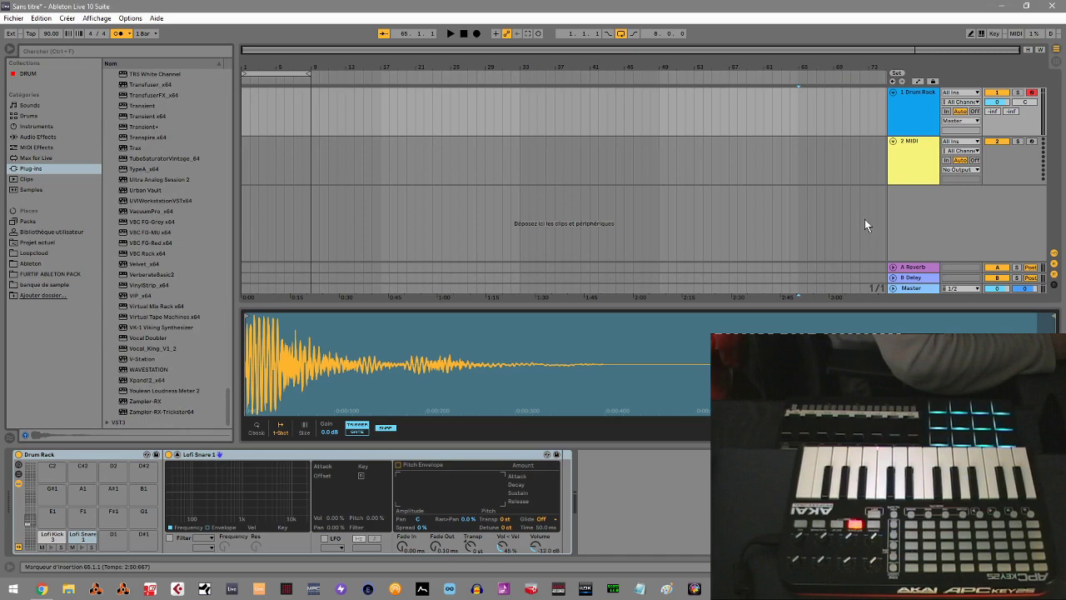
Load the Xpand!2_x64 plug-in from the VST list onto the second MIDI track.
{"action": "left_click", "coordinate": [1001, 164]}
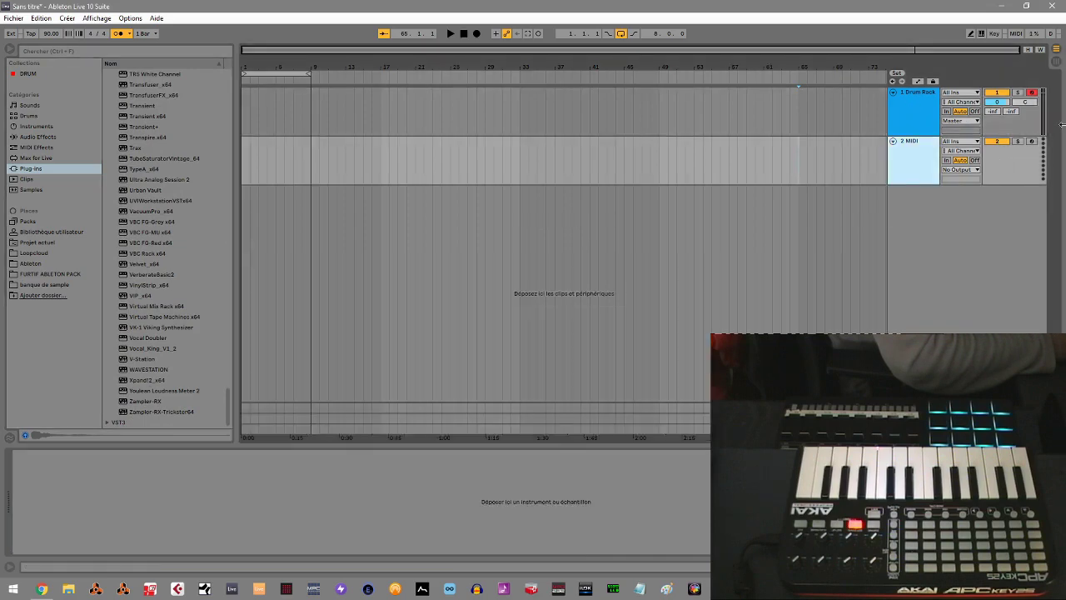
{"action": "left_click", "coordinate": [1032, 126]}
{"action": "left_click", "coordinate": [1007, 175]}
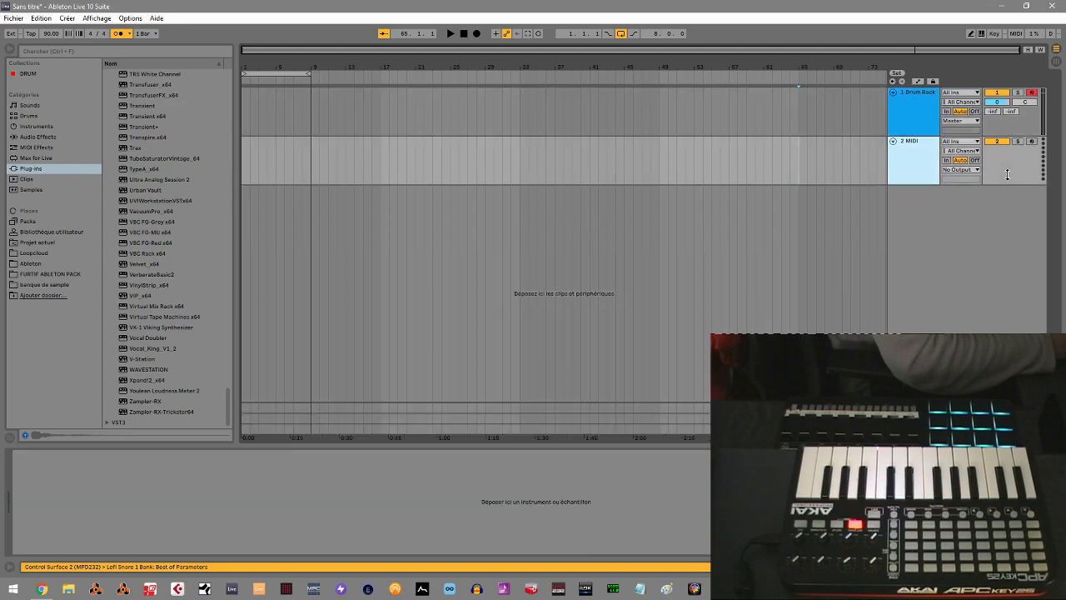
{"action": "left_click", "coordinate": [127, 381]}
{"action": "left_click_drag", "start_coordinate": [127, 381], "coordinate": [142, 509]}
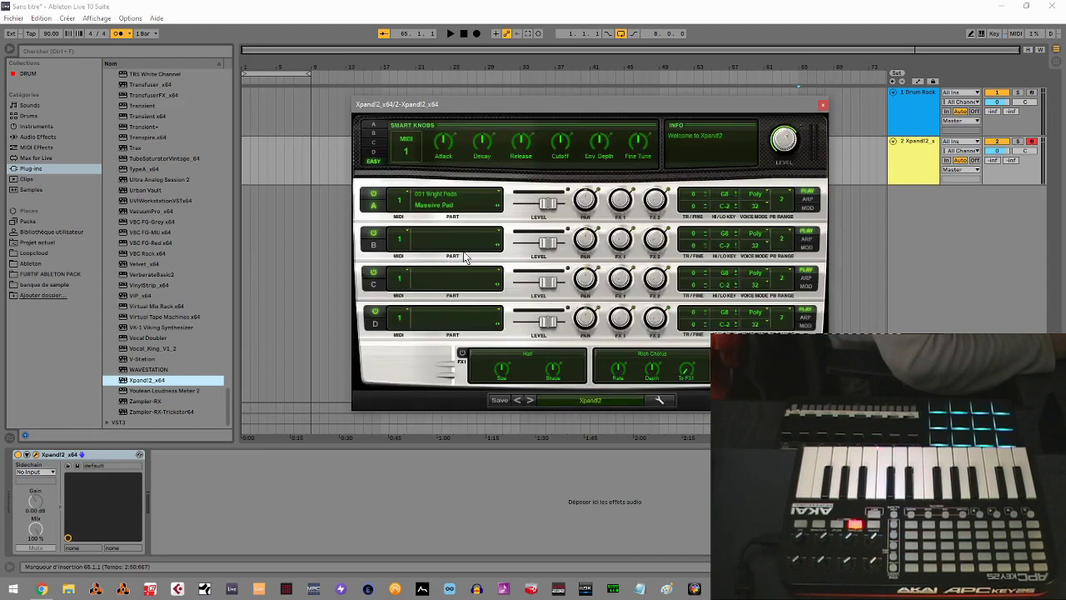
Browse Xpand!2's sound categories and assign Bright Sync Saw Piano+ from 011 Electric Pianos to part A.
{"action": "left_click", "coordinate": [456, 200]}
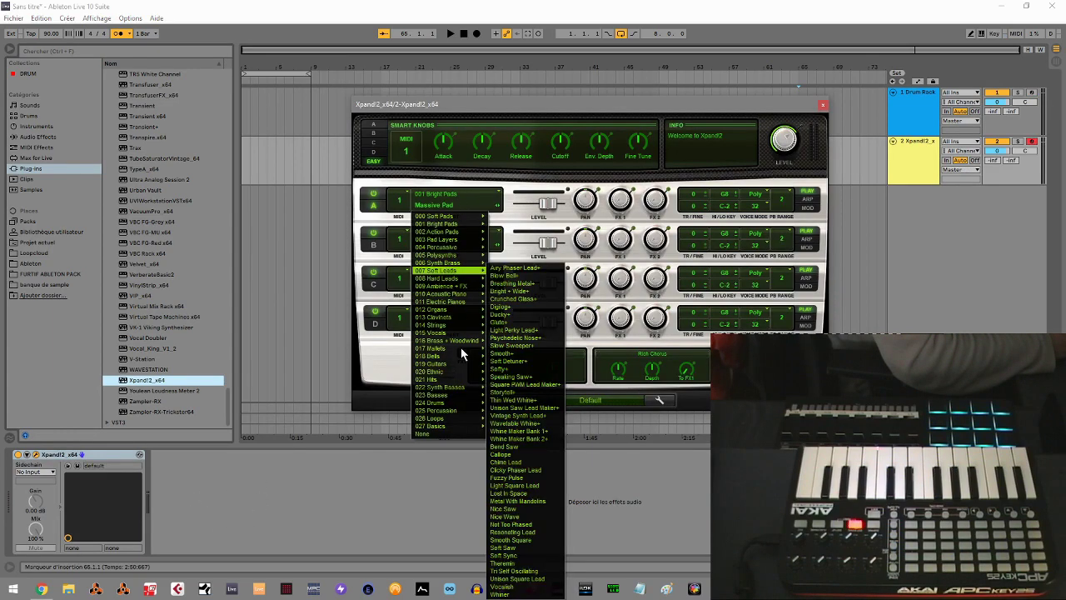
{"action": "mouse_move", "coordinate": [439, 349]}
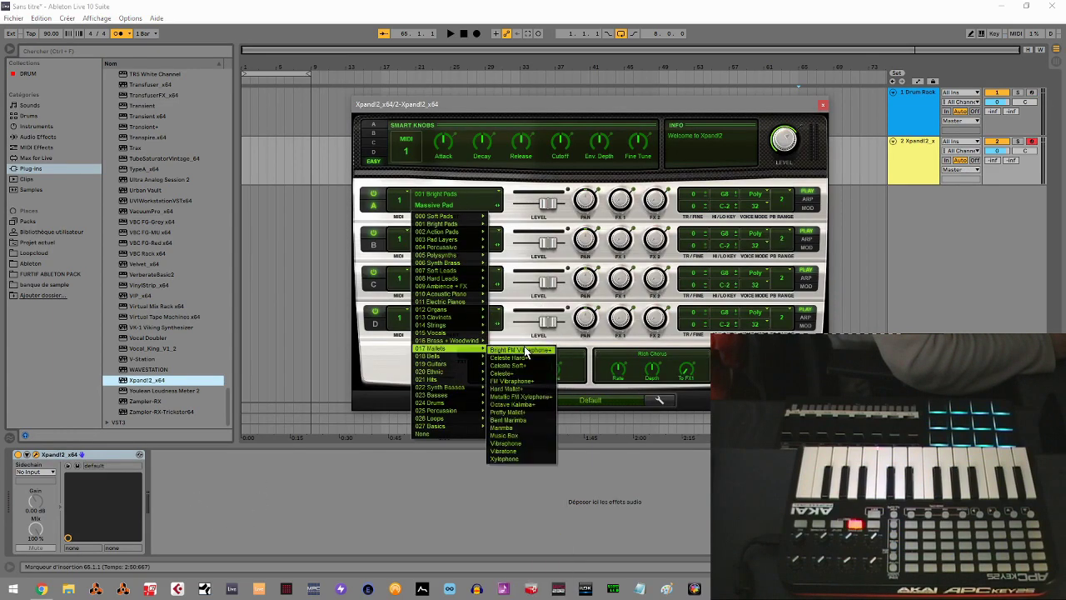
{"action": "mouse_move", "coordinate": [457, 324]}
{"action": "mouse_move", "coordinate": [456, 301]}
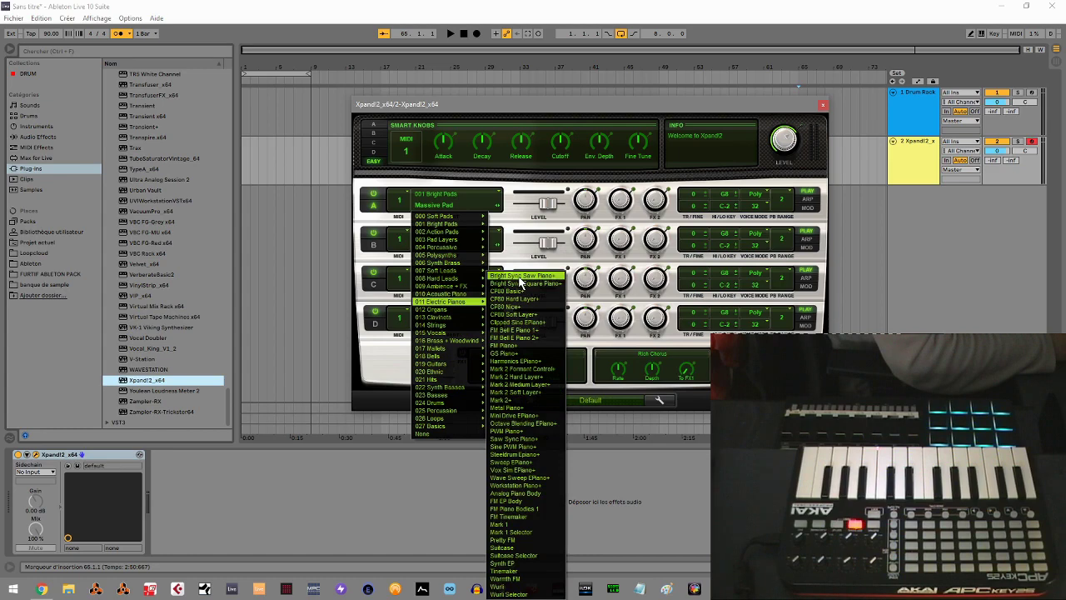
{"action": "left_click", "coordinate": [520, 278]}
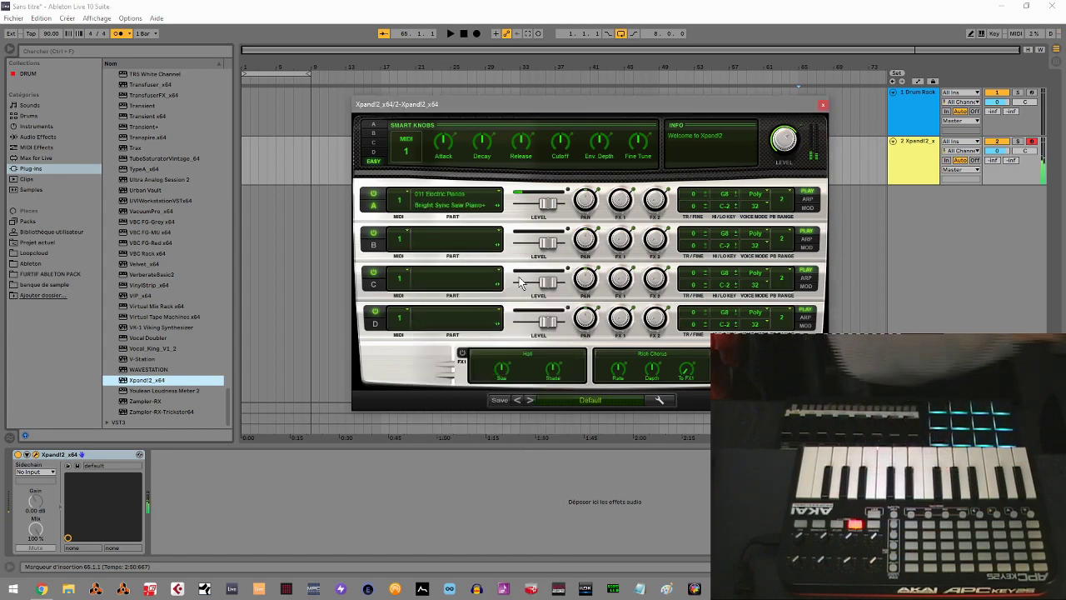
Assign the Mark 2 Hard Layer+ electric piano to part A of Xpand!2.
{"action": "left_click", "coordinate": [454, 209]}
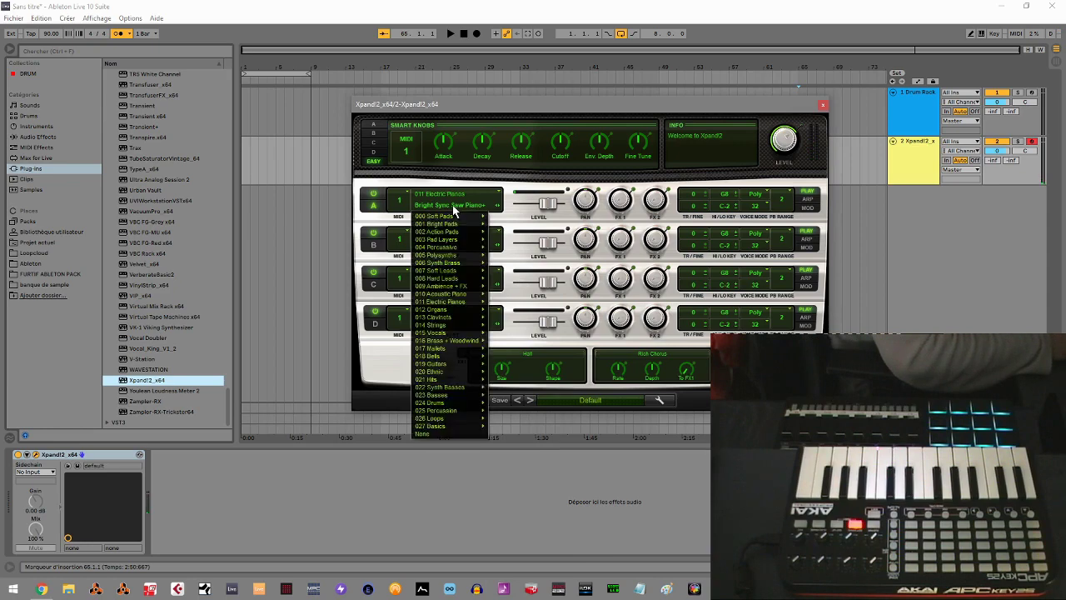
{"action": "mouse_move", "coordinate": [455, 316]}
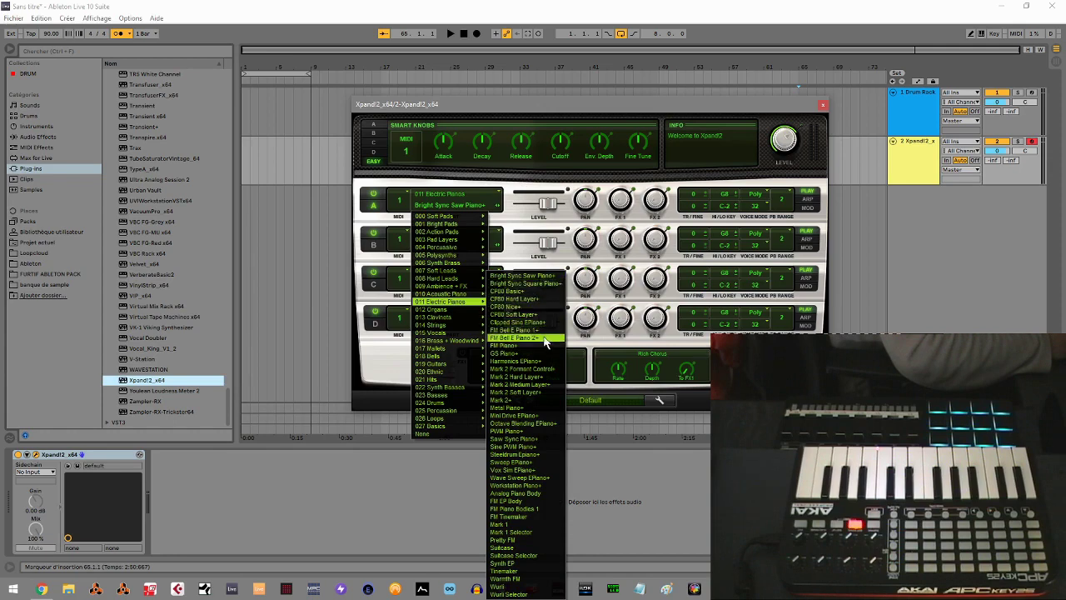
{"action": "left_click", "coordinate": [540, 378]}
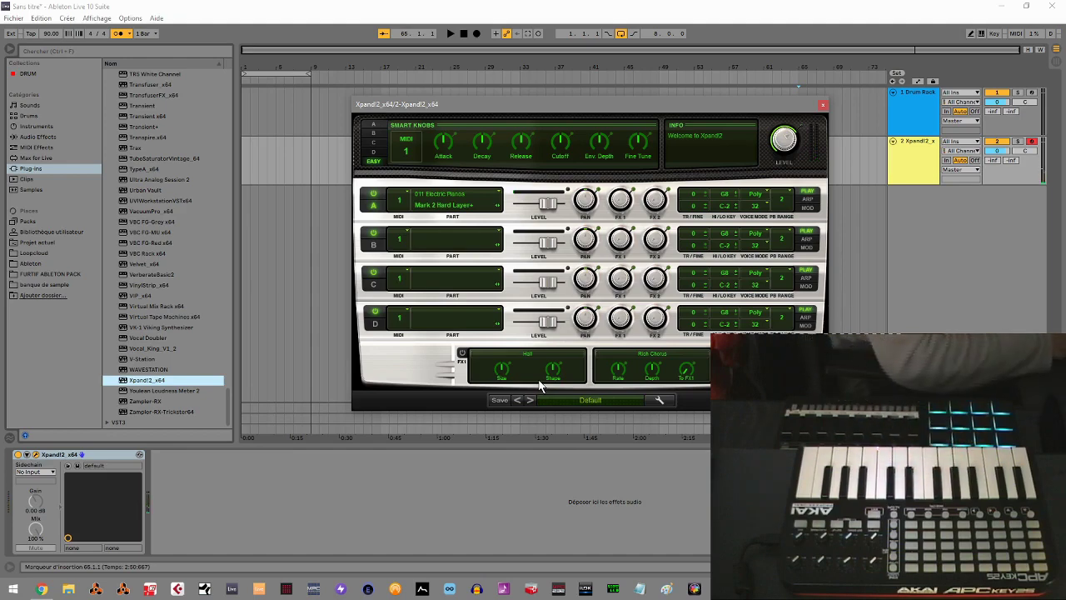
Switch between the Drum Rack and Xpand!2 tracks to compare their devices, ending on the Drum Rack track.
{"action": "left_click", "coordinate": [914, 127]}
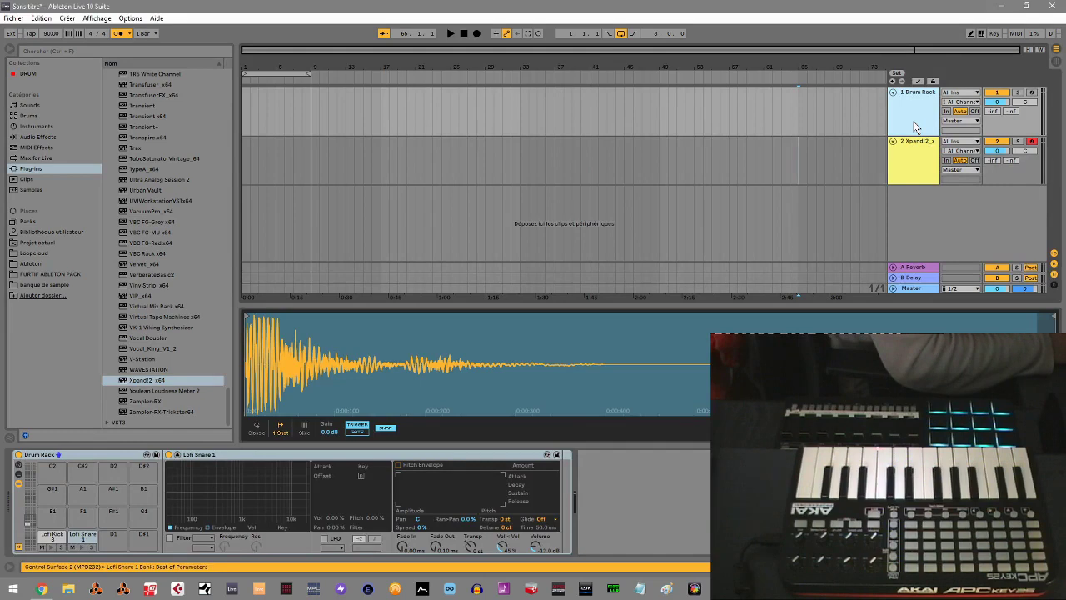
{"action": "left_click", "coordinate": [921, 171]}
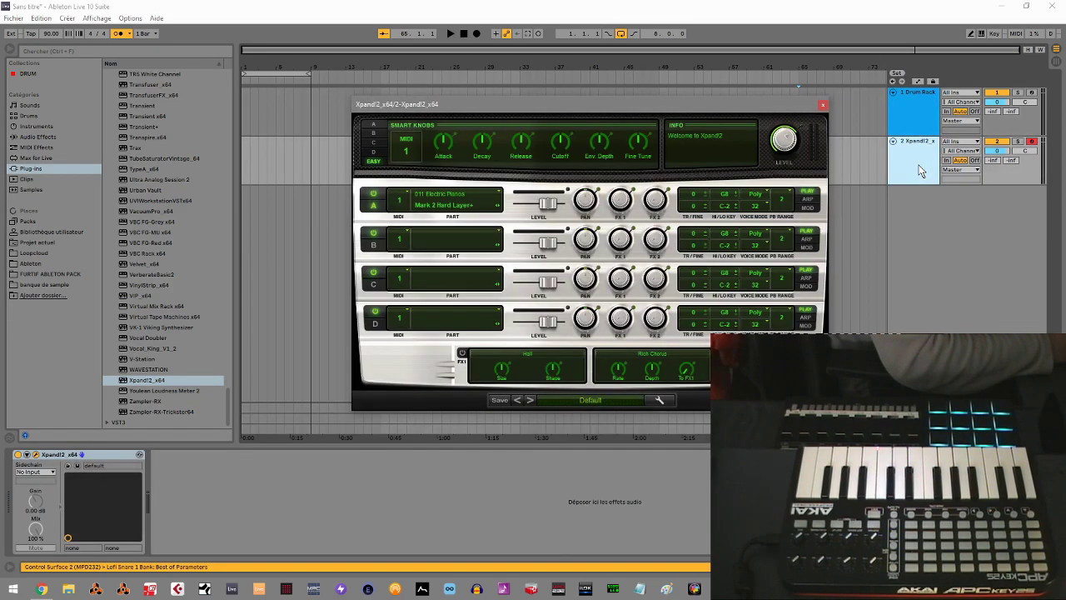
{"action": "left_click", "coordinate": [915, 114]}
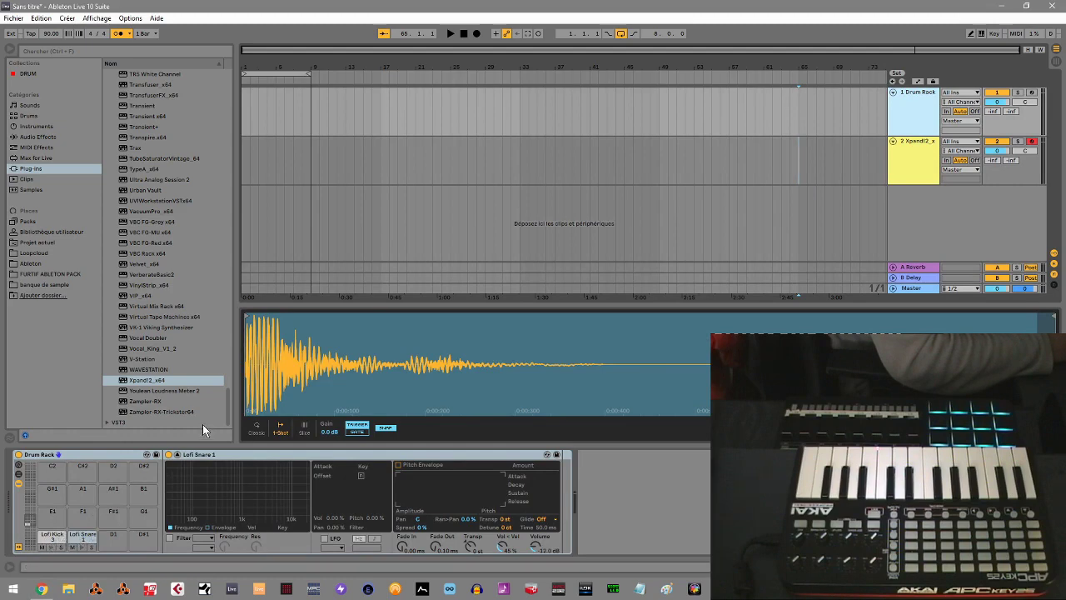
Audition hi-hats from the banque de sample folder and place HIHAT(ALCHEMIST) on Drum Rack pad D1.
{"action": "left_click", "coordinate": [43, 285]}
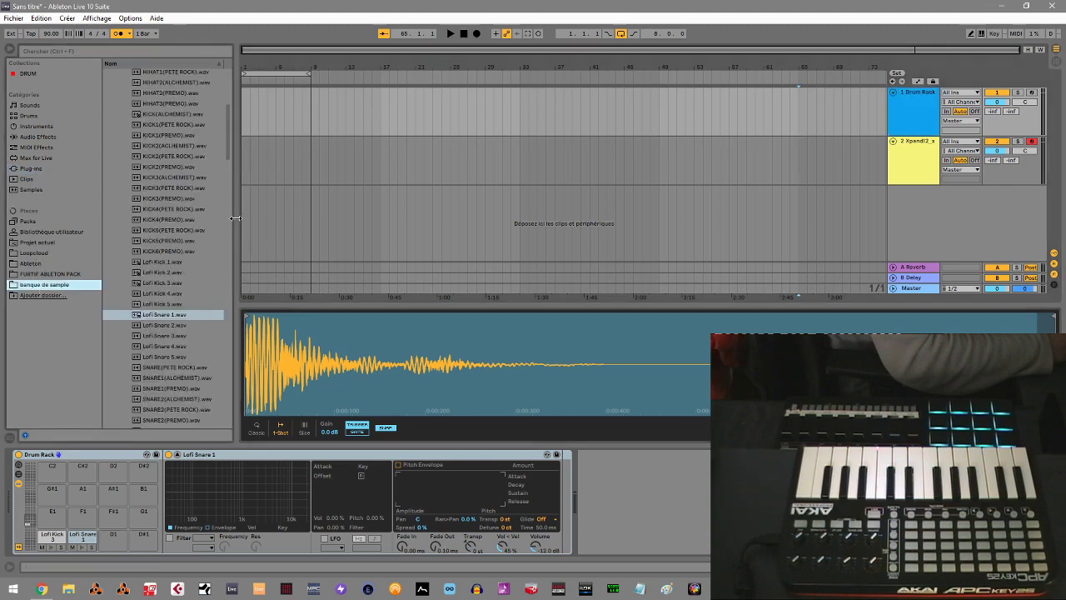
{"action": "left_click_drag", "start_coordinate": [230, 143], "coordinate": [229, 125]}
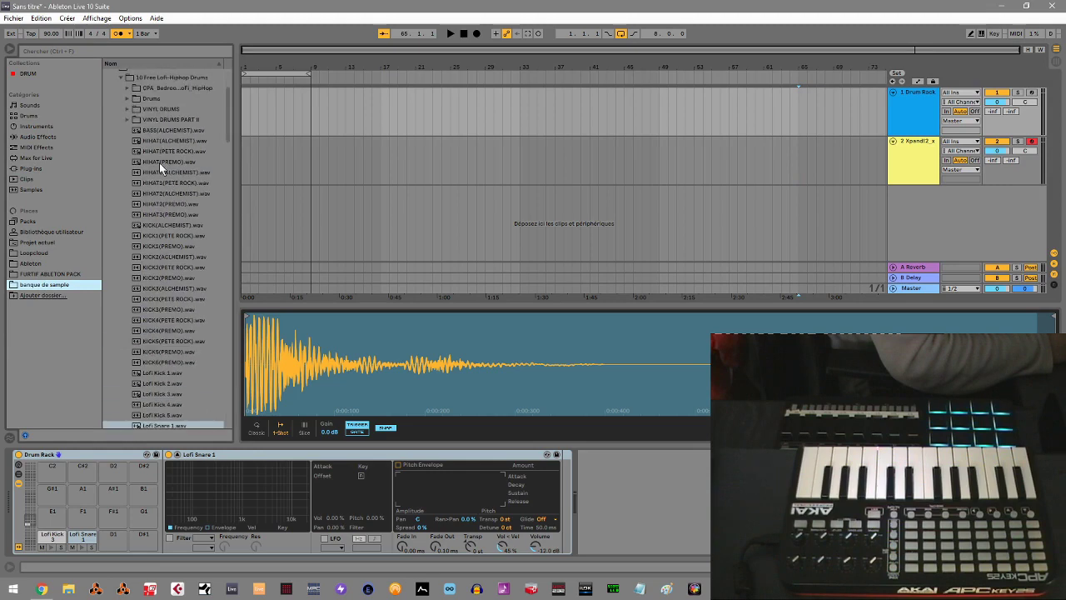
{"action": "left_click", "coordinate": [169, 131]}
{"action": "left_click", "coordinate": [170, 141]}
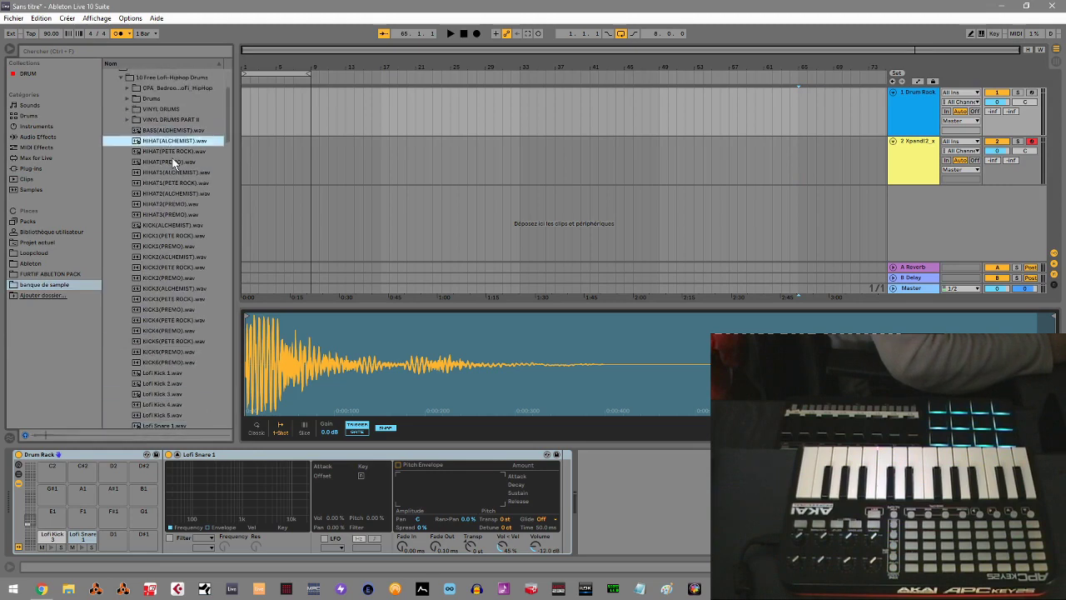
{"action": "left_click", "coordinate": [173, 162]}
{"action": "left_click", "coordinate": [171, 140]}
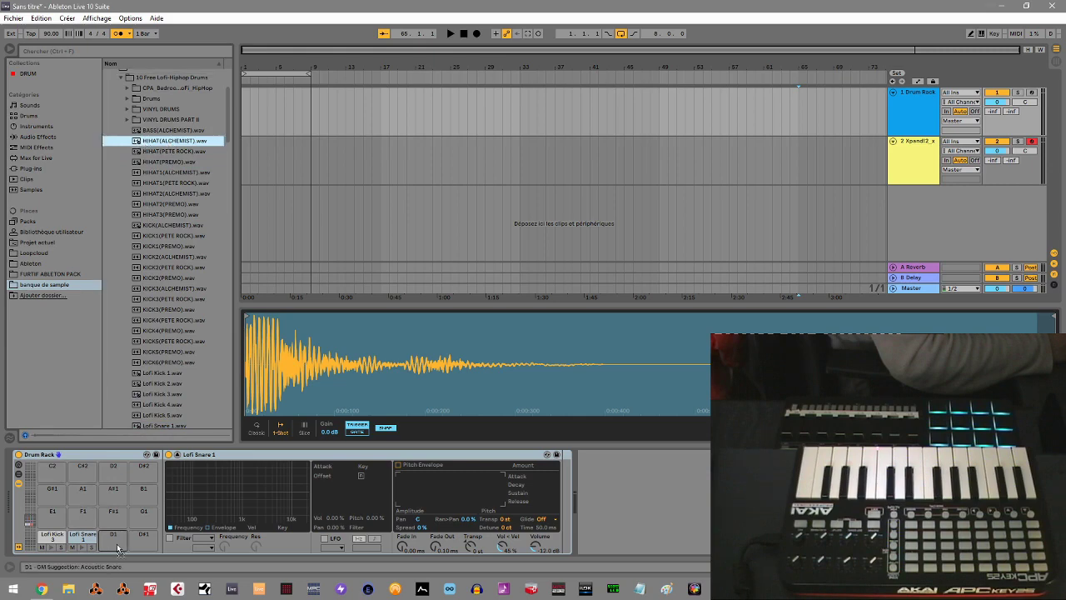
{"action": "left_click_drag", "start_coordinate": [114, 540], "coordinate": [117, 546]}
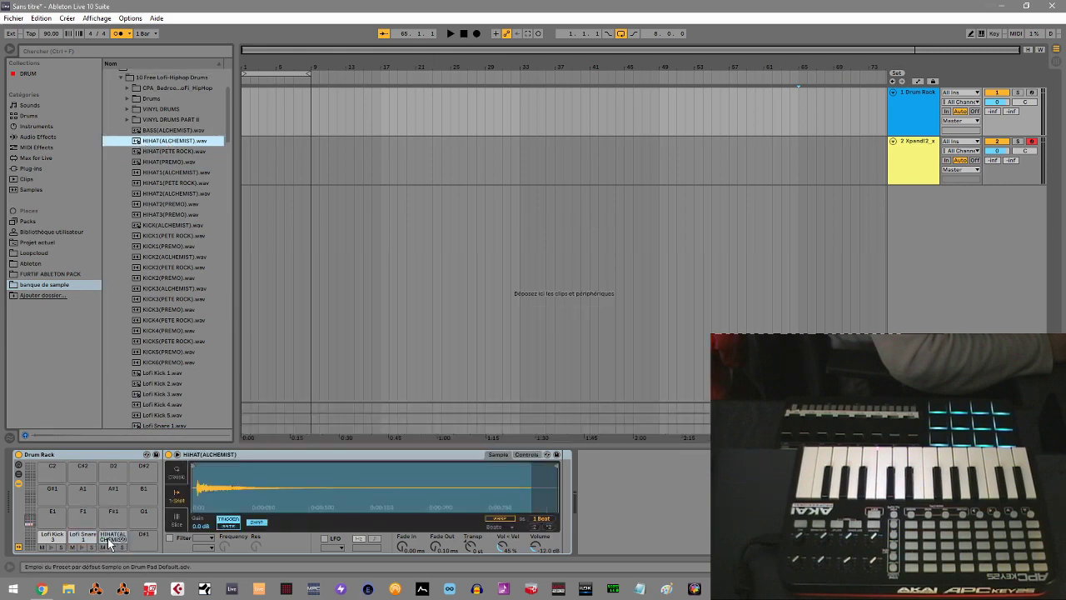
Enlarge the HIHAT(ALCHEMIST) waveform and trim its start point to the beginning of the hit.
{"action": "left_click", "coordinate": [177, 455]}
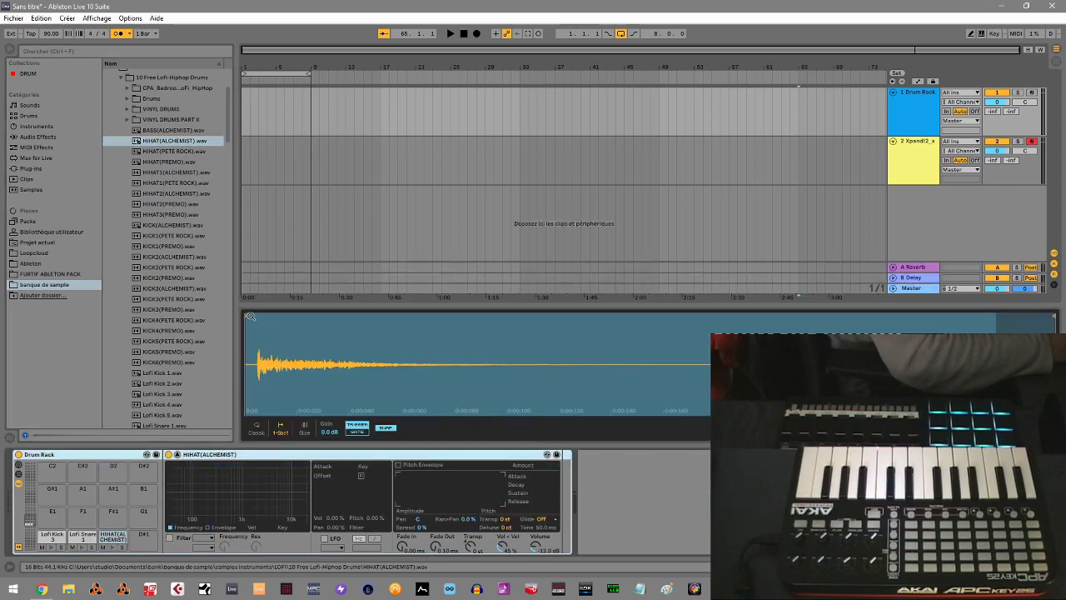
{"action": "left_click_drag", "start_coordinate": [247, 317], "coordinate": [258, 317]}
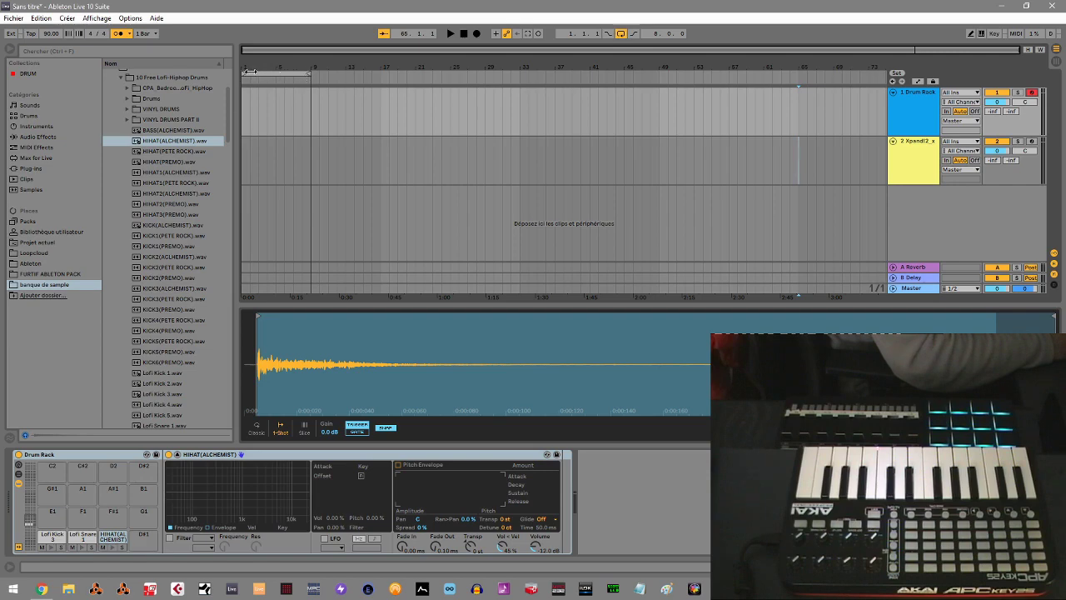
Shorten the arrangement loop to the first four bars and hide the browser, with the insertion point back at 1.1.1.
{"action": "left_click", "coordinate": [315, 81]}
{"action": "left_click", "coordinate": [465, 35]}
{"action": "left_click_drag", "start_coordinate": [308, 72], "coordinate": [274, 68]}
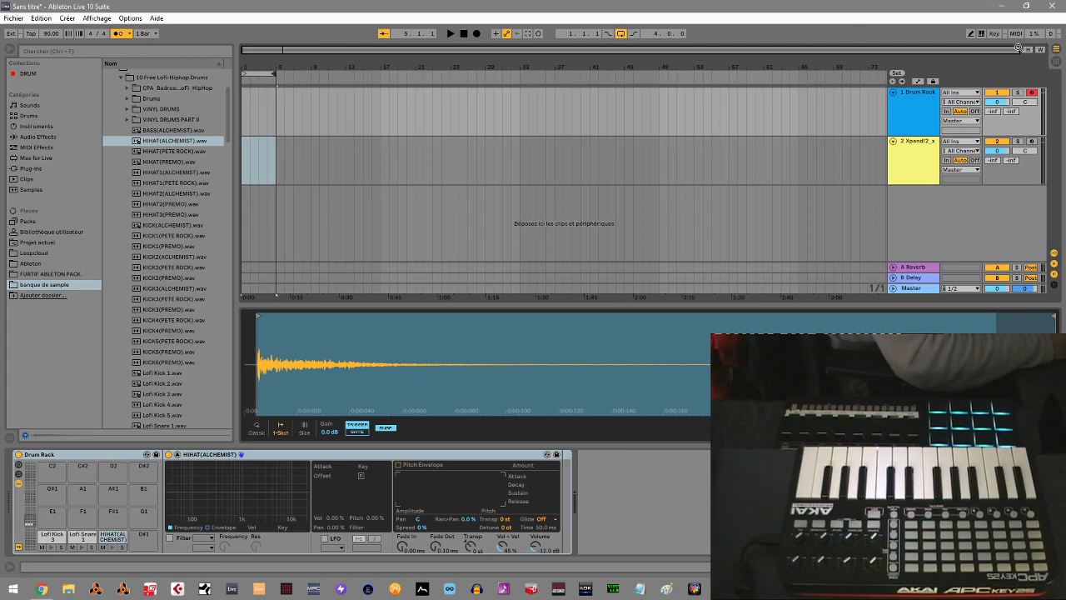
{"action": "left_click_drag", "start_coordinate": [1018, 48], "coordinate": [354, 24]}
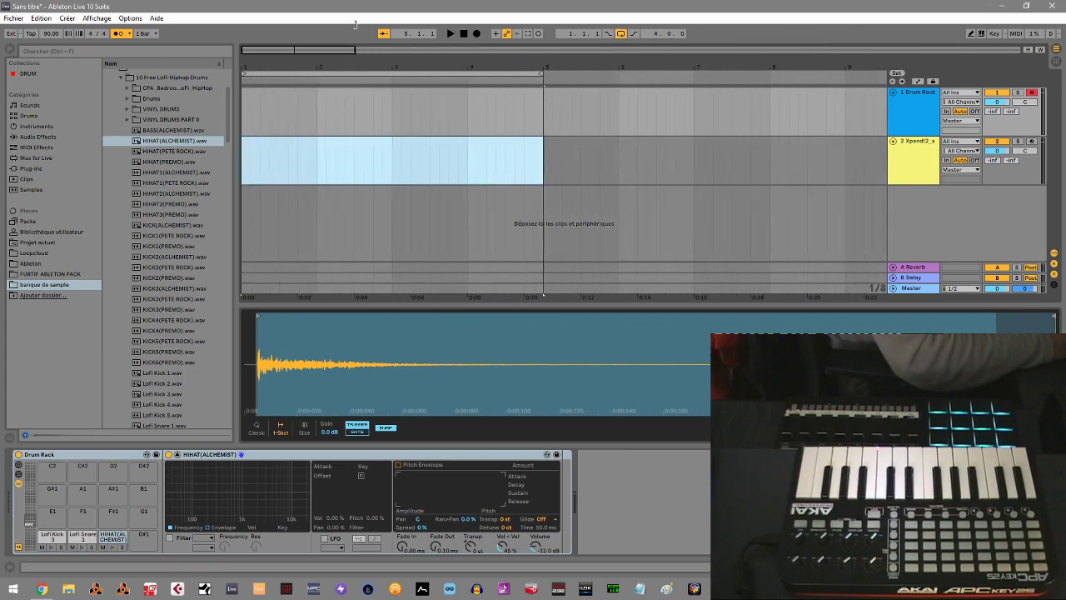
{"action": "left_click", "coordinate": [10, 53]}
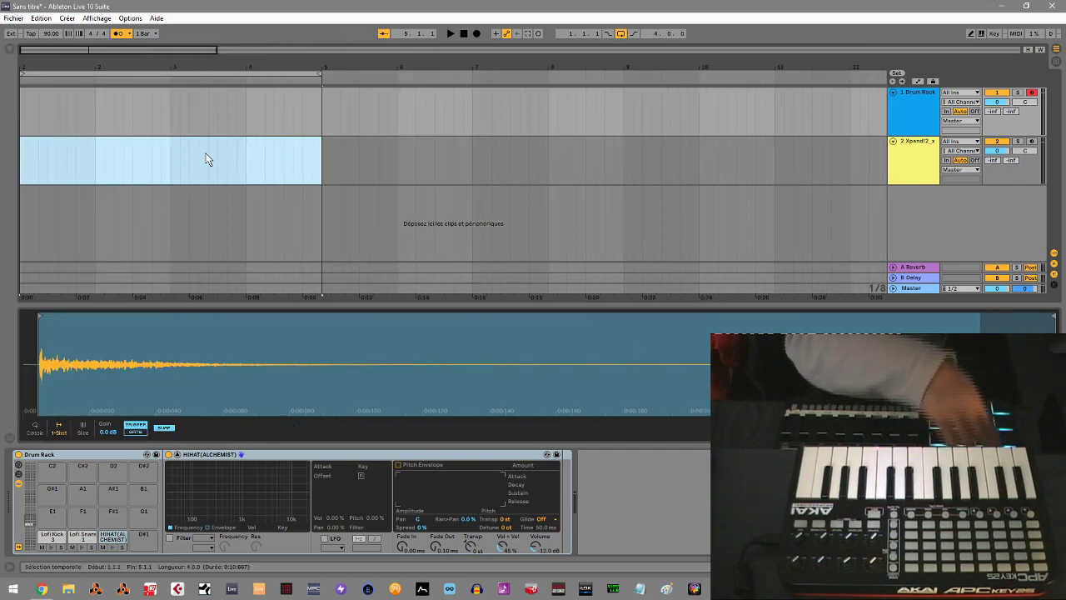
{"action": "key", "text": "Home"}
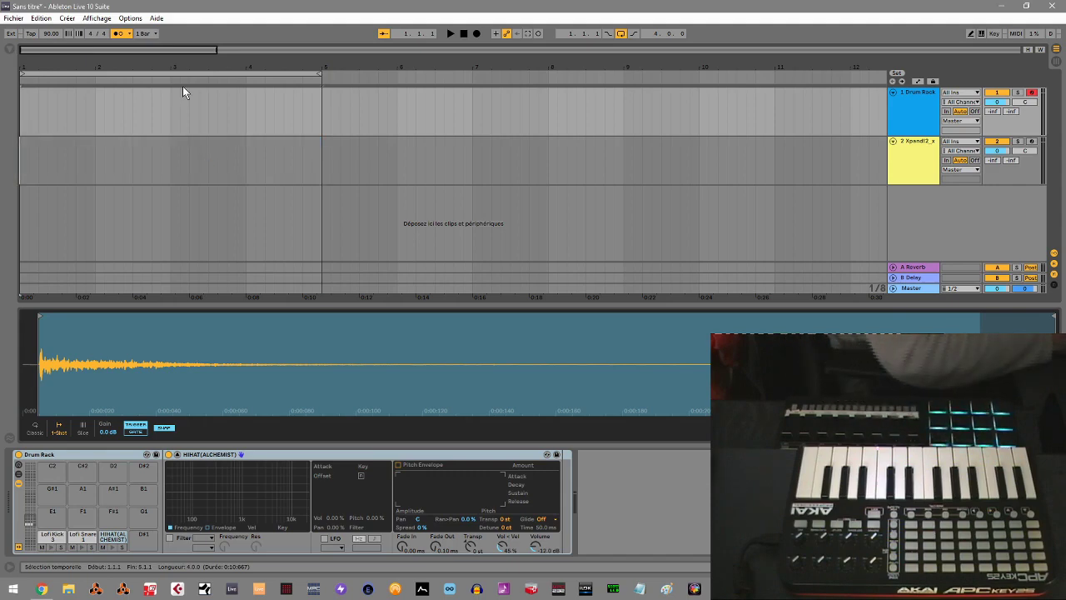
Examine the metronome's count-in and rhythm options and the record quantization setting.
{"action": "left_click", "coordinate": [130, 34]}
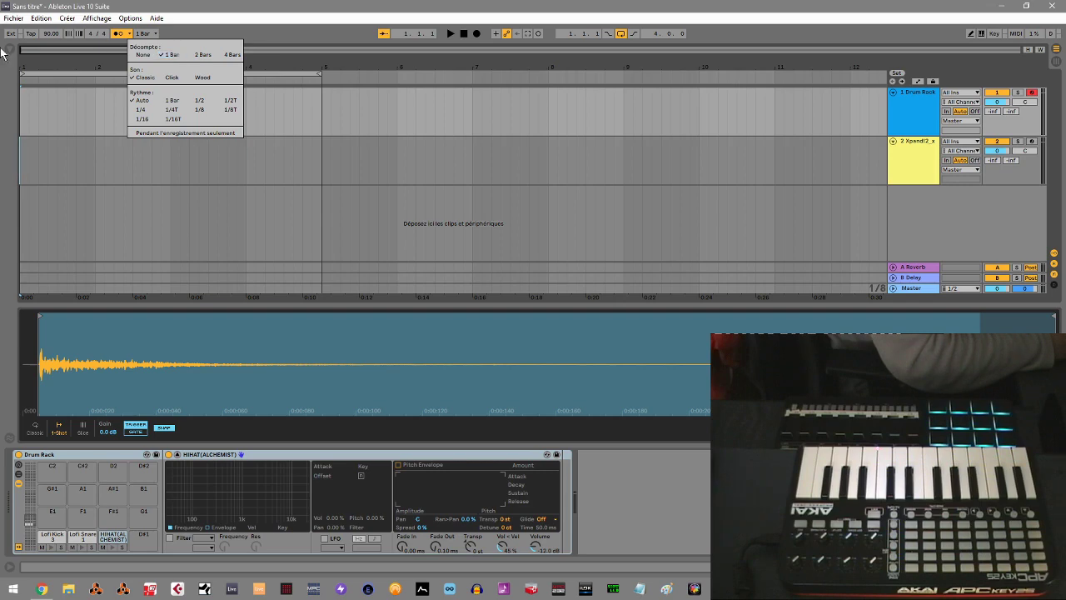
{"action": "left_click", "coordinate": [41, 17]}
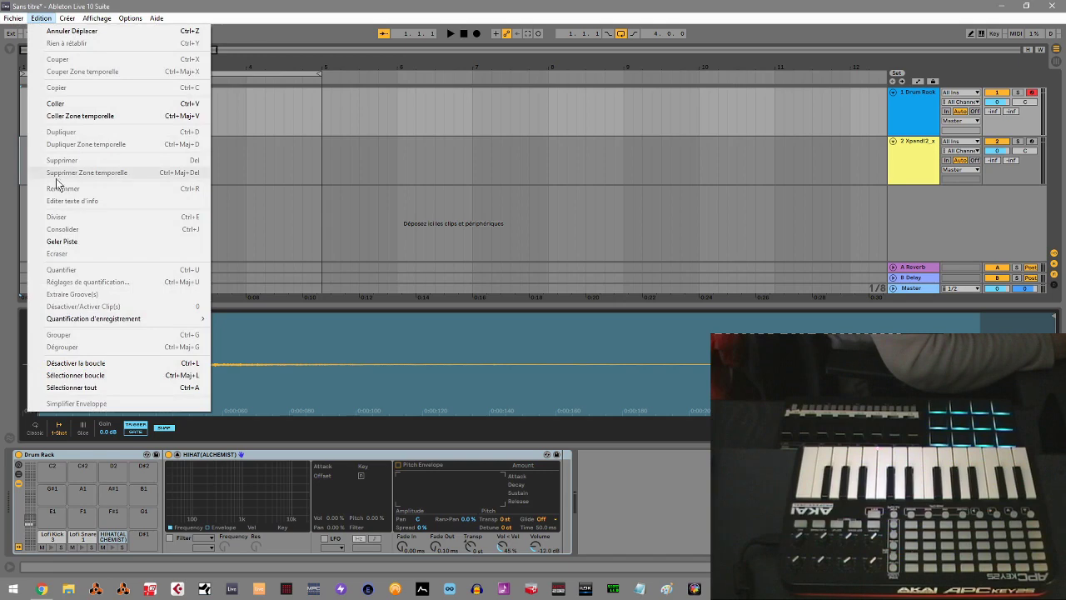
{"action": "mouse_move", "coordinate": [110, 322]}
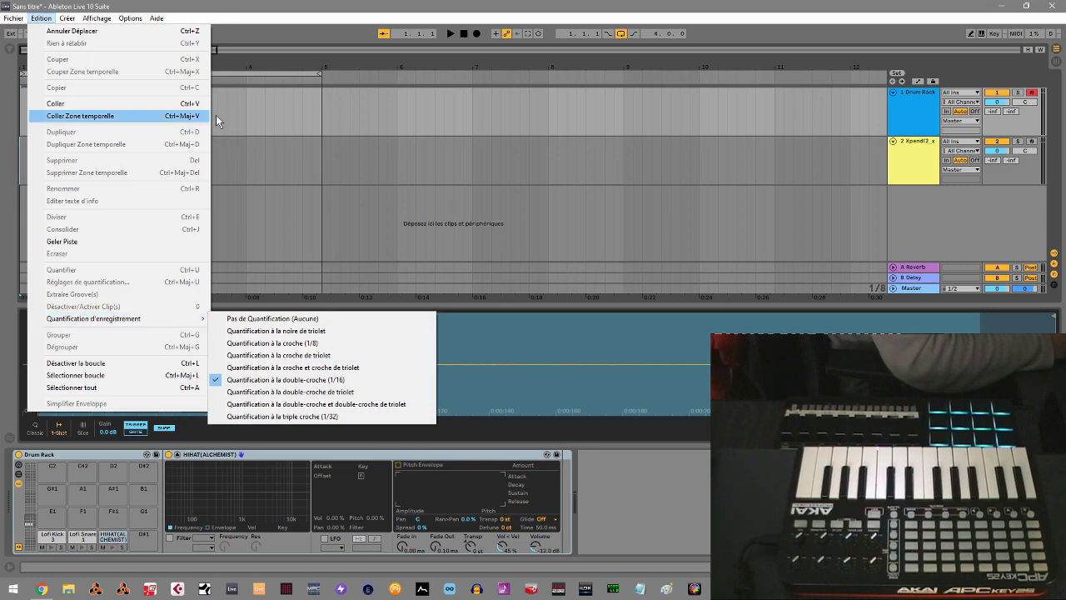
{"action": "left_click", "coordinate": [330, 35]}
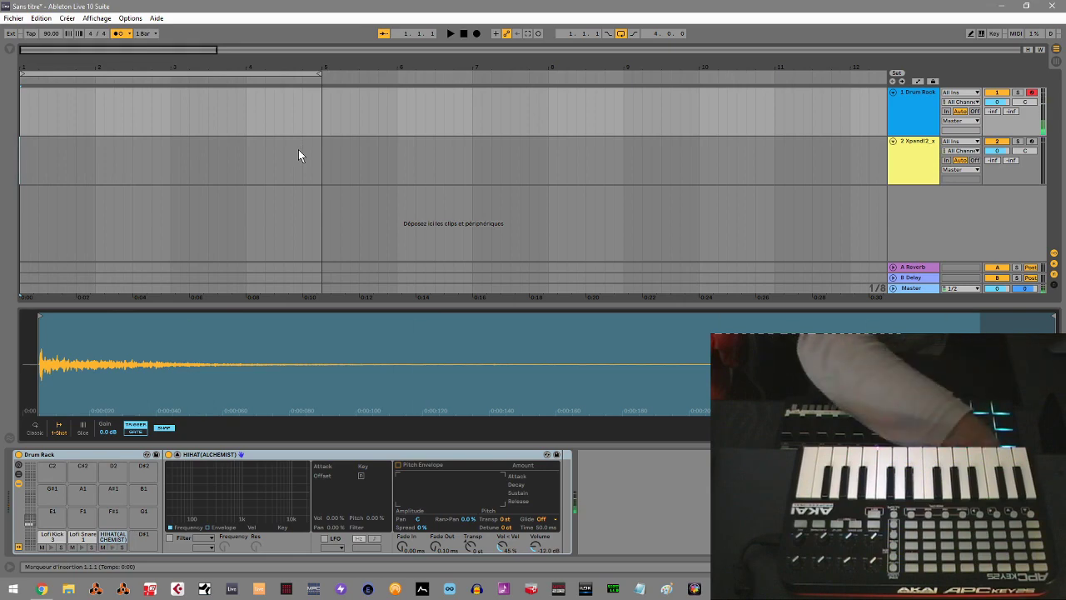
Record a four-bar hi-hat pattern on the Drum Rack track and play the clip back with its notes open.
{"action": "key", "text": "F9"}
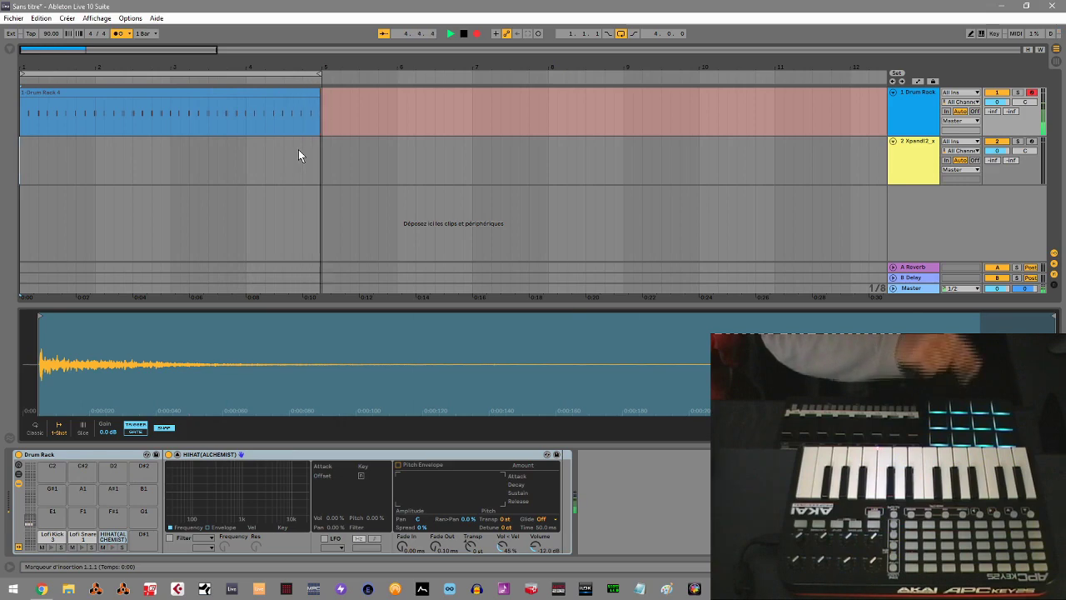
{"action": "key", "text": "space"}
{"action": "left_click", "coordinate": [289, 88]}
{"action": "double_click", "coordinate": [286, 94]}
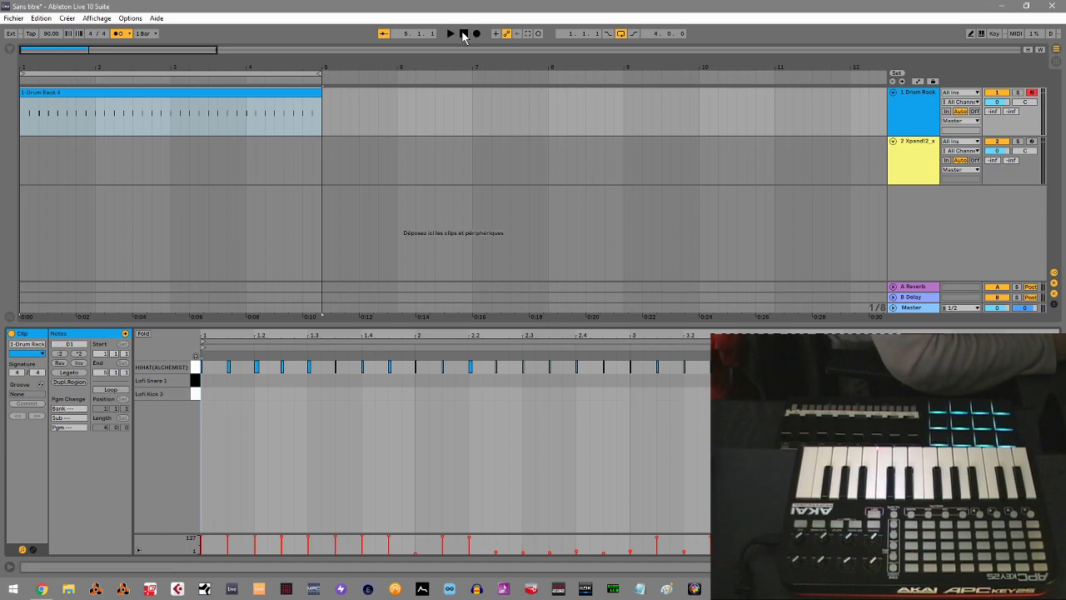
{"action": "left_click", "coordinate": [449, 35]}
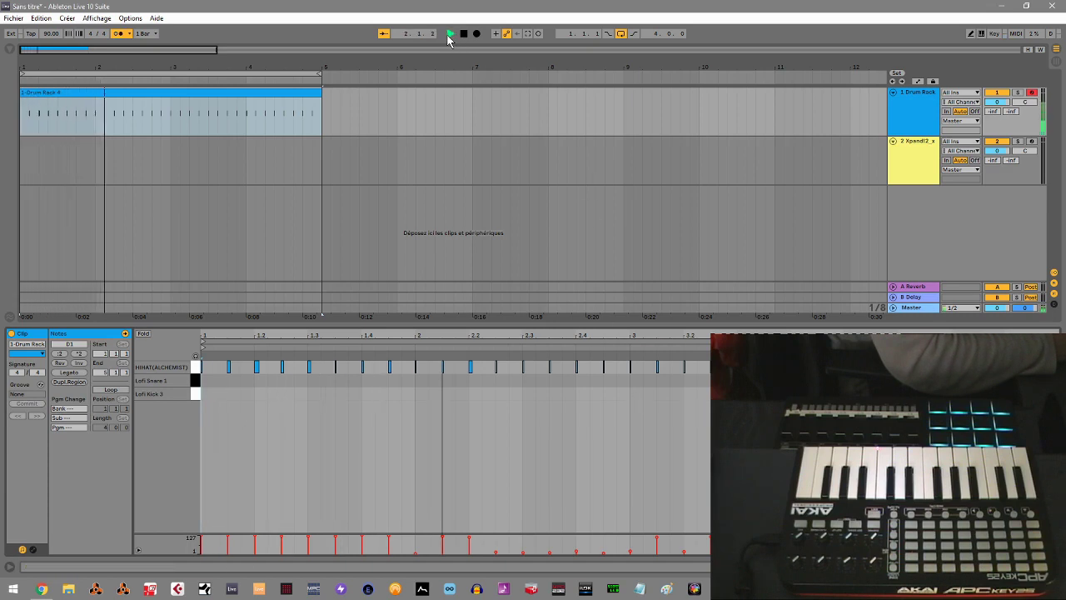
{"action": "key", "text": "space"}
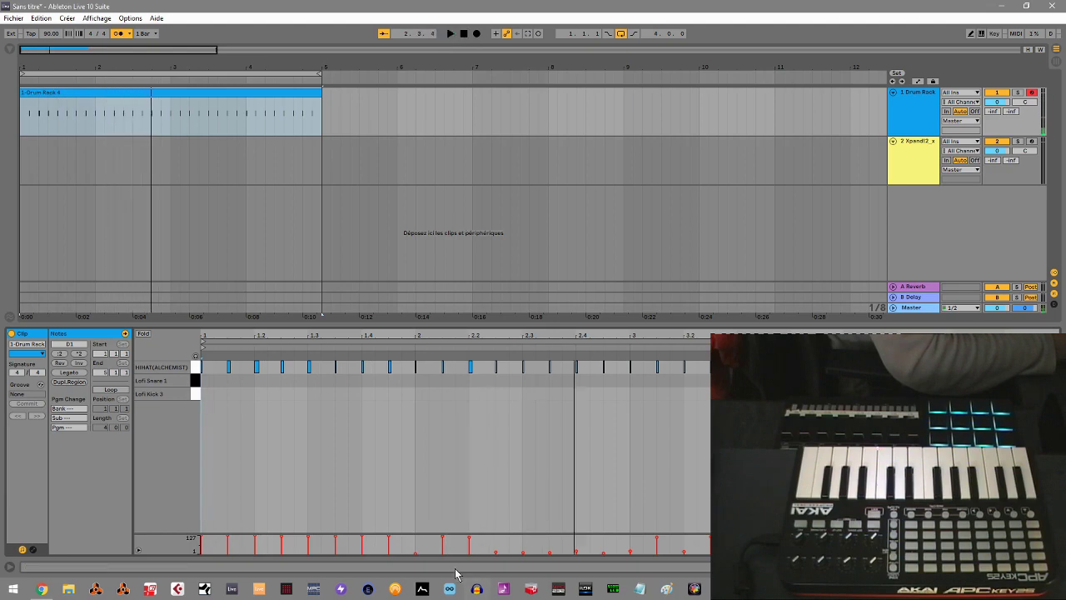
Raise the hi-hat velocity at 2.1.1 to 123 and those from 2.2.3 to 3.1.3 to 127, and play the clip.
{"action": "left_click", "coordinate": [416, 558]}
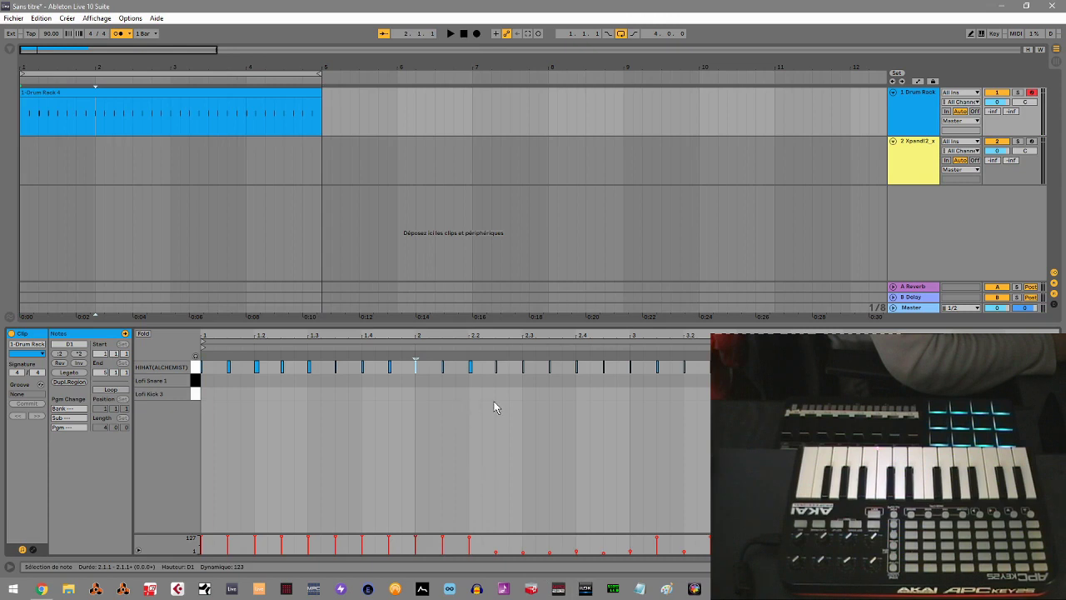
{"action": "left_click_drag", "start_coordinate": [482, 392], "coordinate": [673, 360]}
{"action": "left_click_drag", "start_coordinate": [630, 551], "coordinate": [631, 539]}
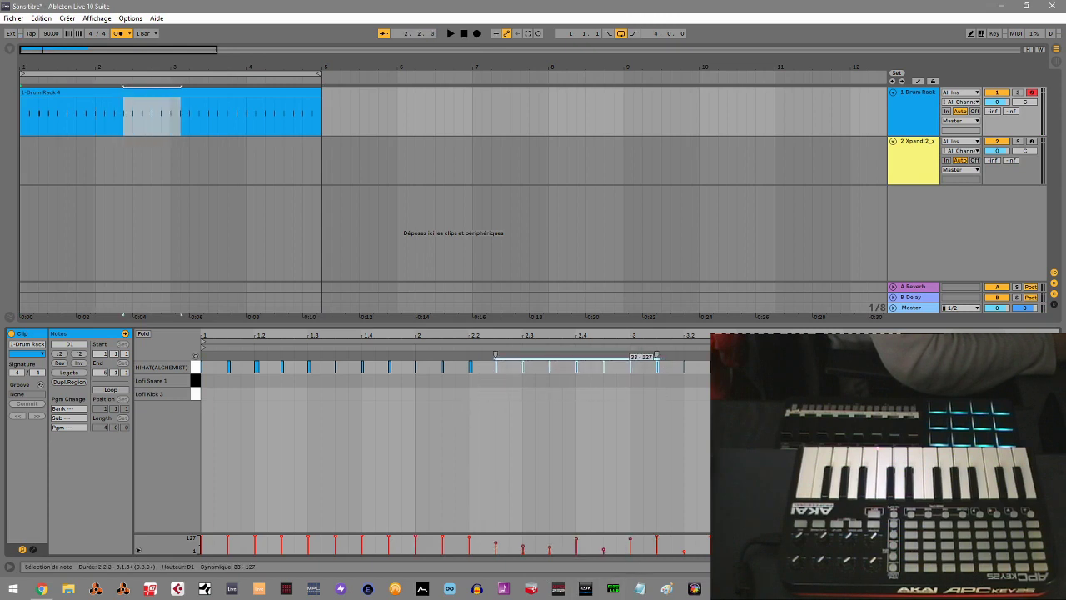
{"action": "key", "text": "space"}
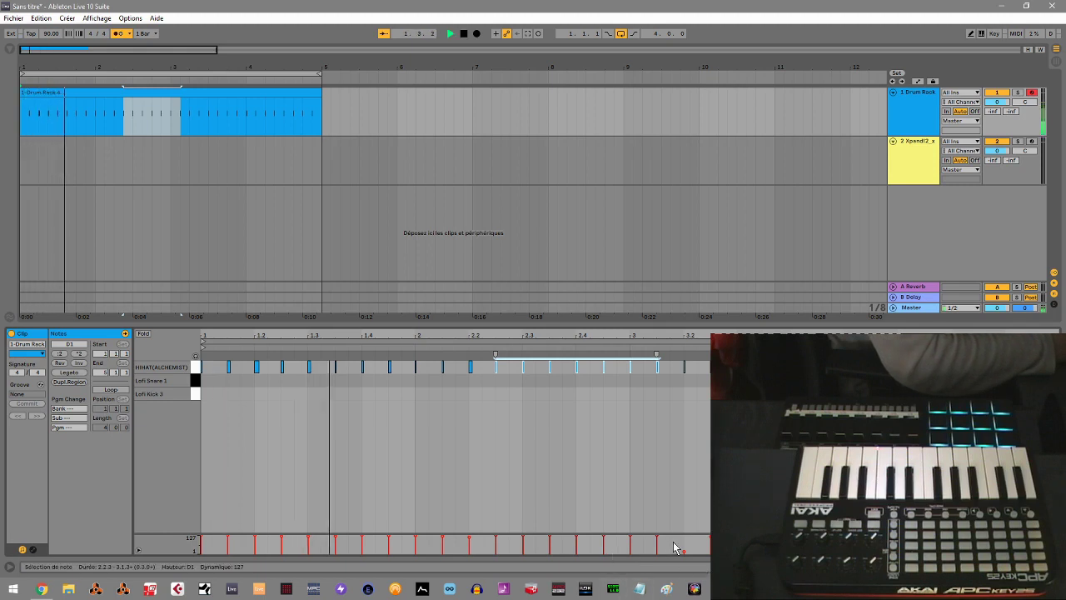
Raise the velocities of the hi-hat notes from 3.2 through beat 4 of bar 3, and check them in playback.
{"action": "left_click", "coordinate": [681, 553]}
{"action": "left_click_drag", "start_coordinate": [680, 550], "coordinate": [819, 538]}
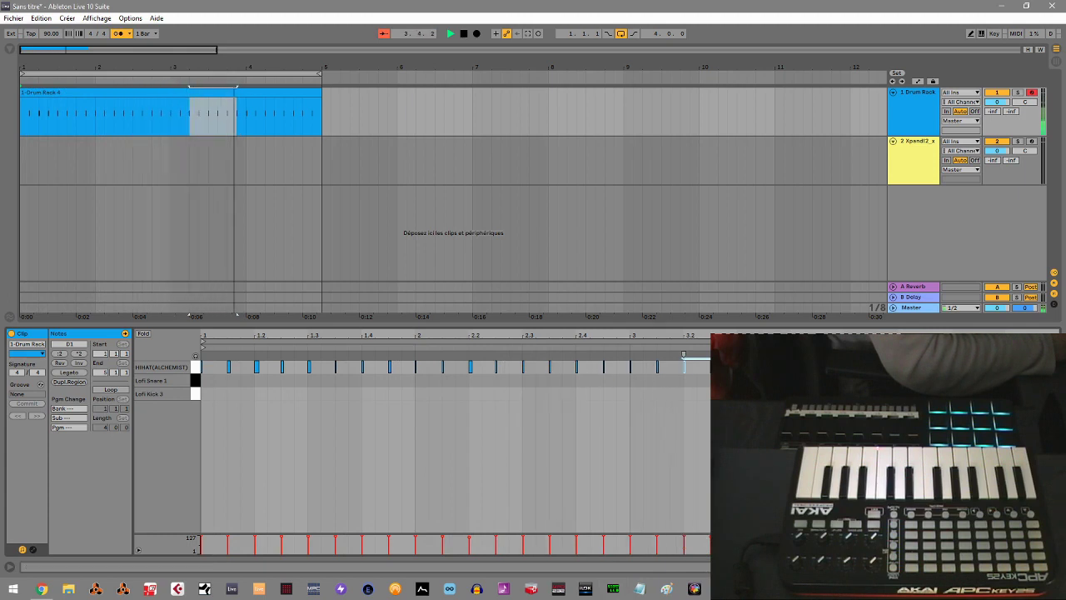
{"action": "left_click", "coordinate": [778, 491]}
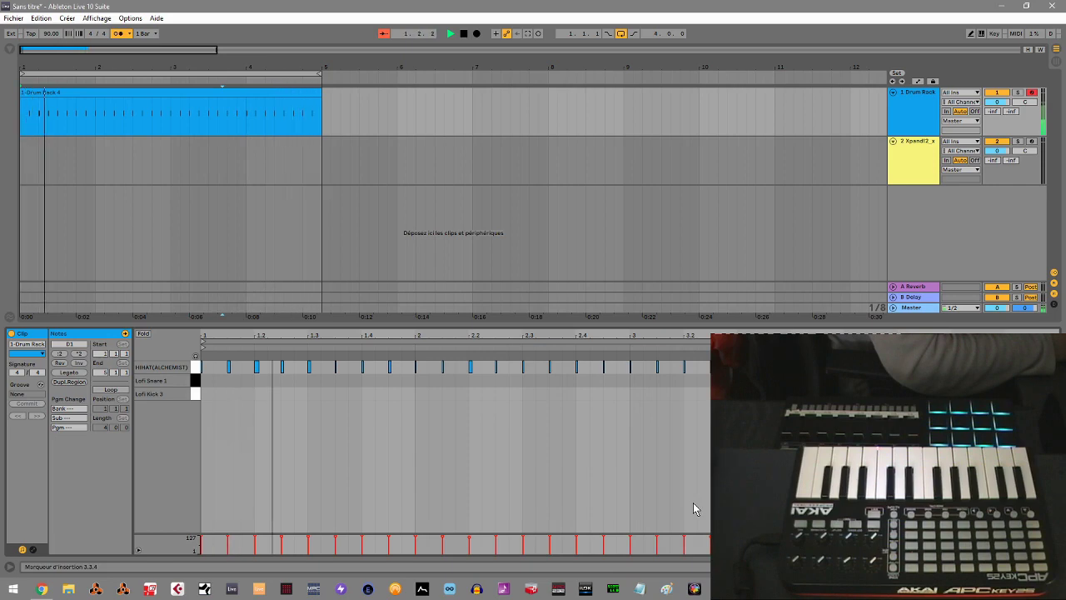
{"action": "key", "text": "space"}
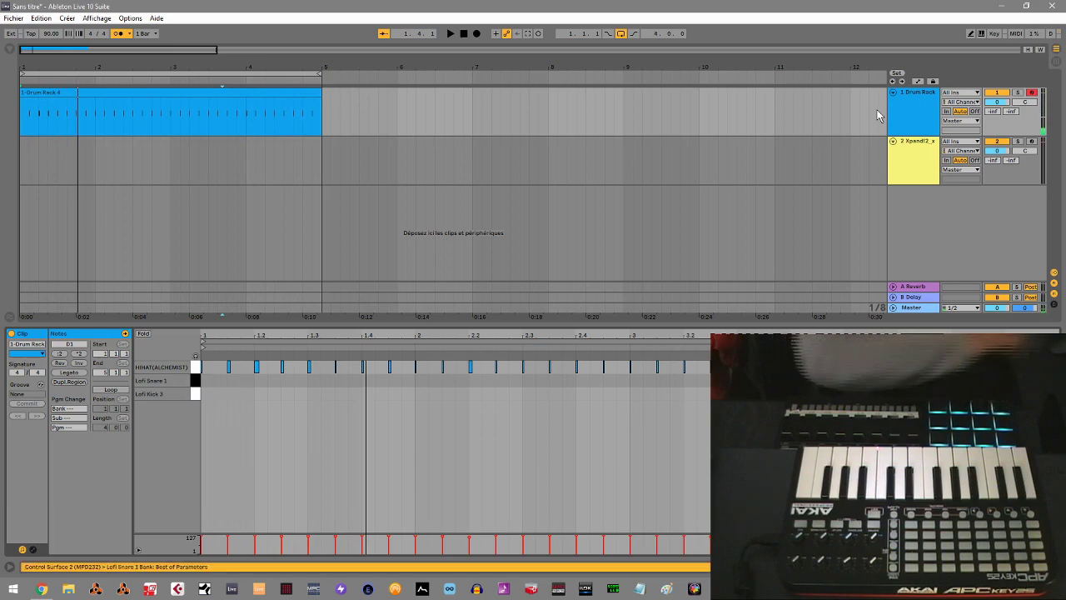
Duplicate the Drum Rack track and delete the copied hi-hat clip from the duplicate.
{"action": "right_click", "coordinate": [994, 124]}
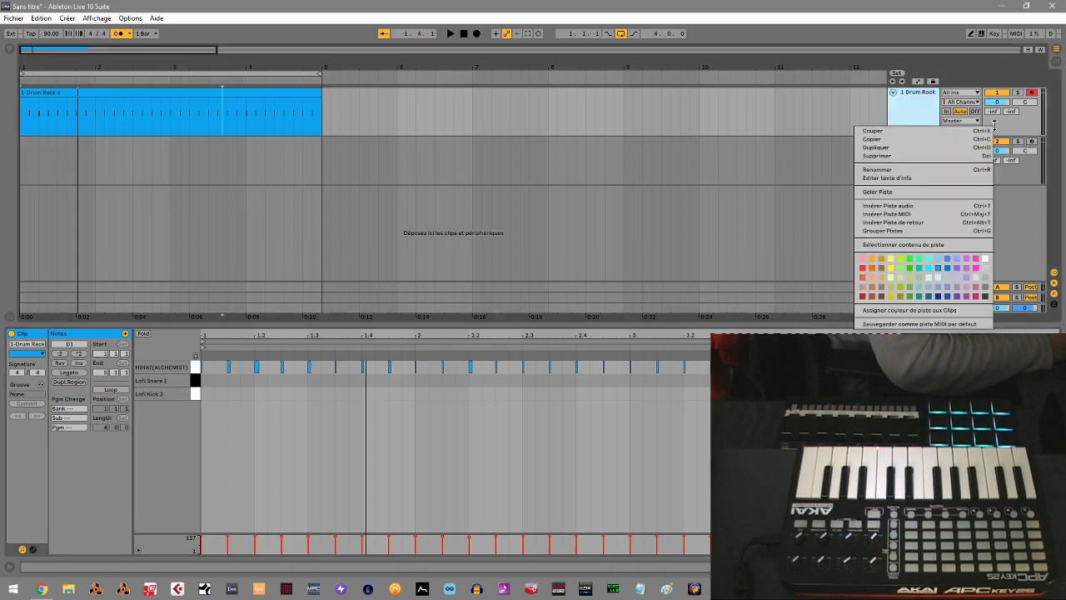
{"action": "left_click", "coordinate": [958, 149]}
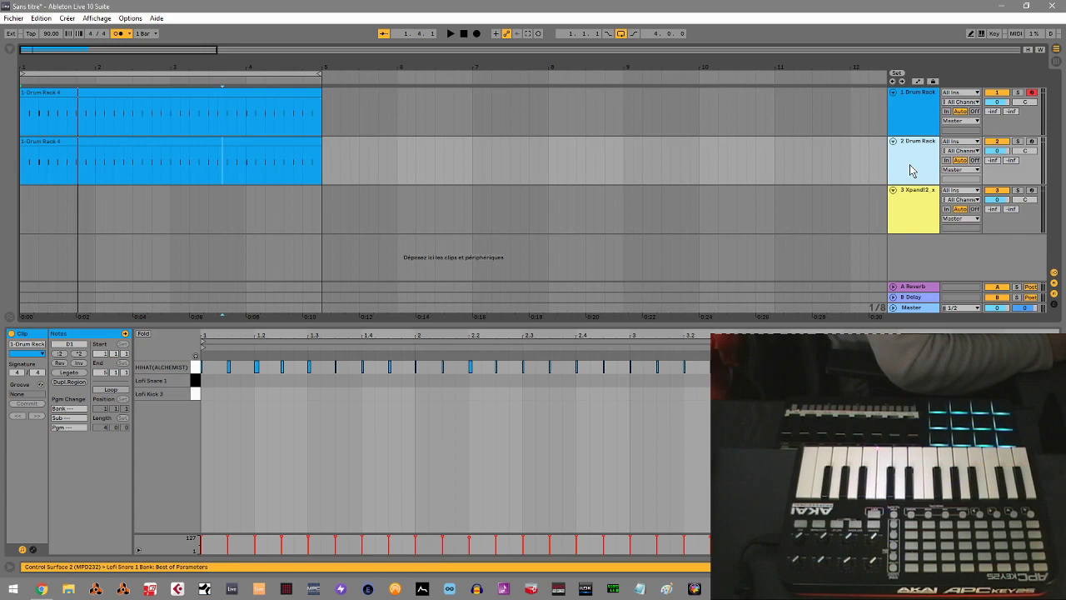
{"action": "left_click", "coordinate": [193, 145]}
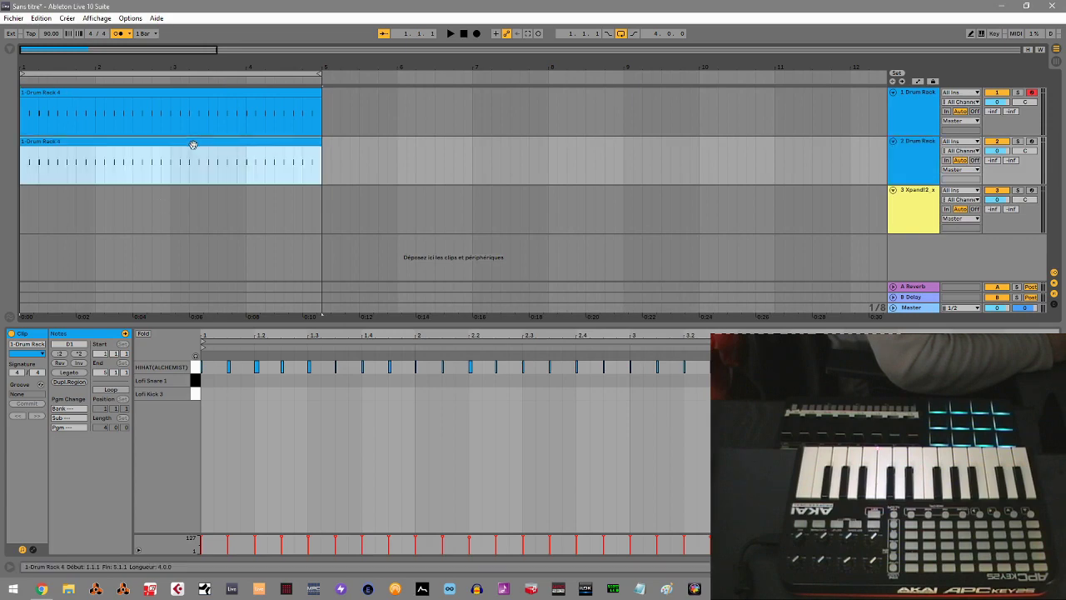
{"action": "key", "text": "Delete"}
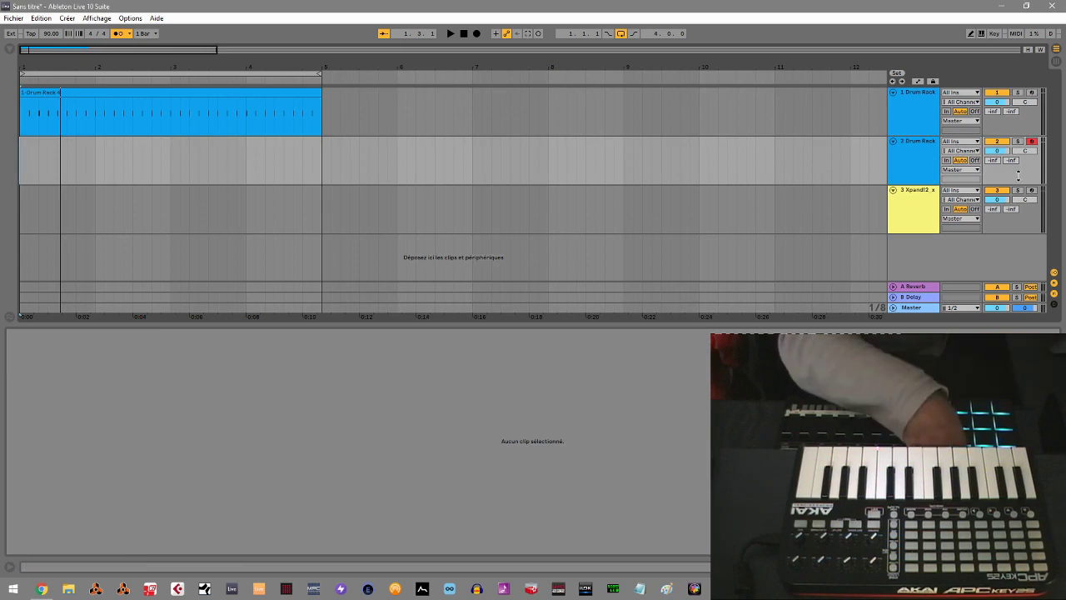
Record a four-bar snare pattern on the second Drum Rack track from 1.1.1.
{"action": "key", "text": "F9"}
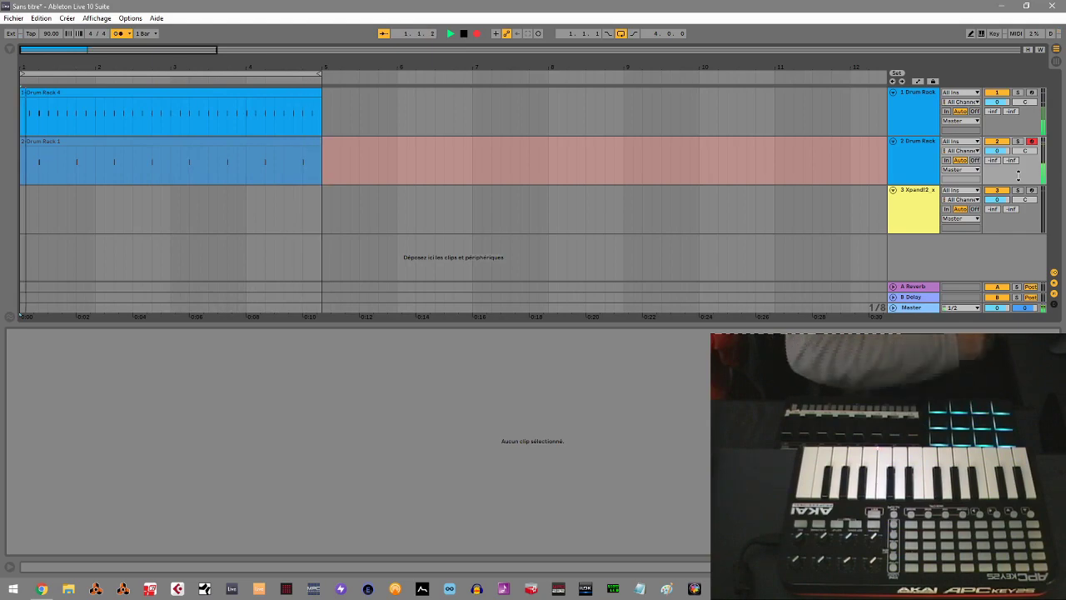
{"action": "key", "text": "space"}
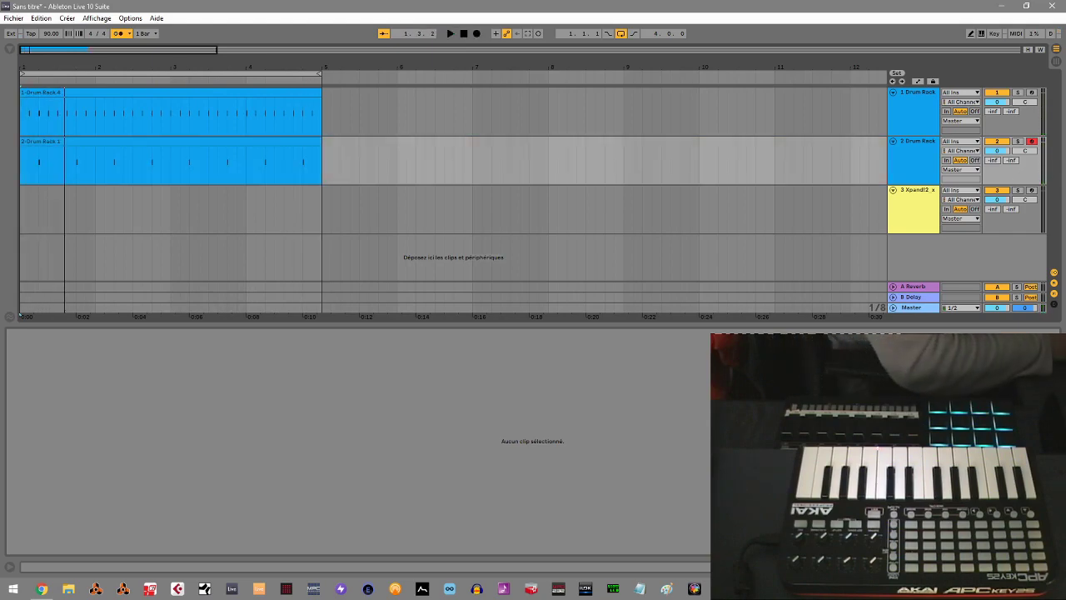
Duplicate the second Drum Rack track and clear the copied snare clip from the new third track.
{"action": "right_click", "coordinate": [1026, 175]}
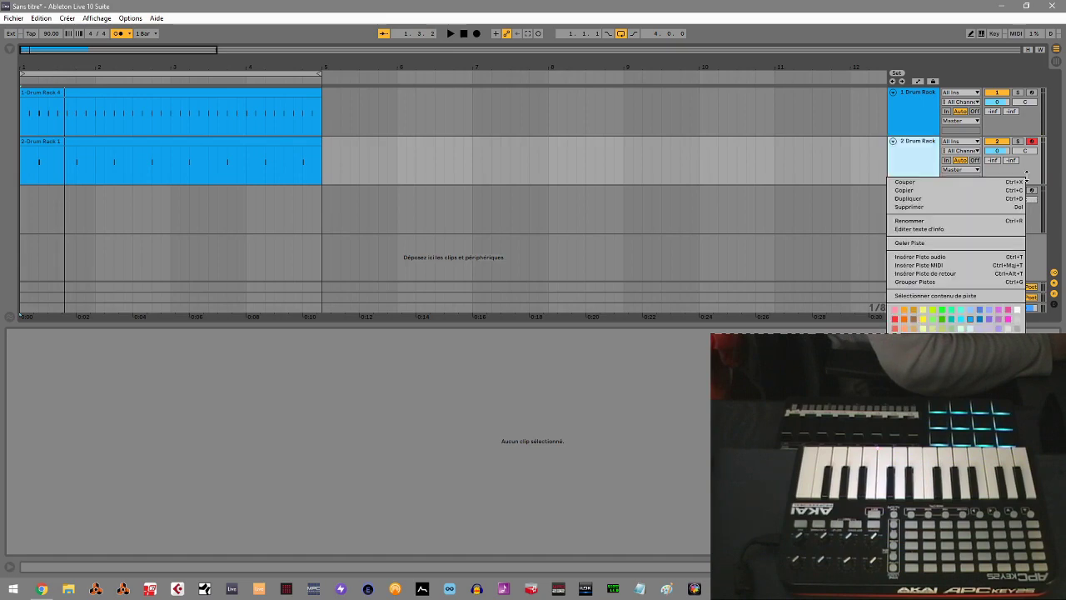
{"action": "left_click", "coordinate": [965, 200]}
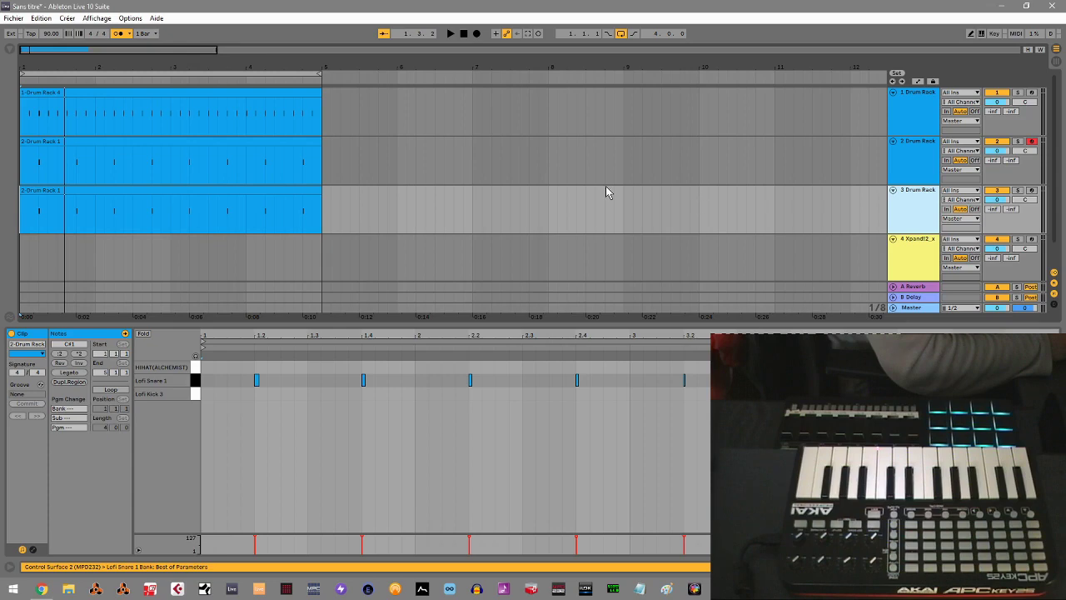
{"action": "left_click", "coordinate": [298, 190]}
{"action": "key", "text": "Delete"}
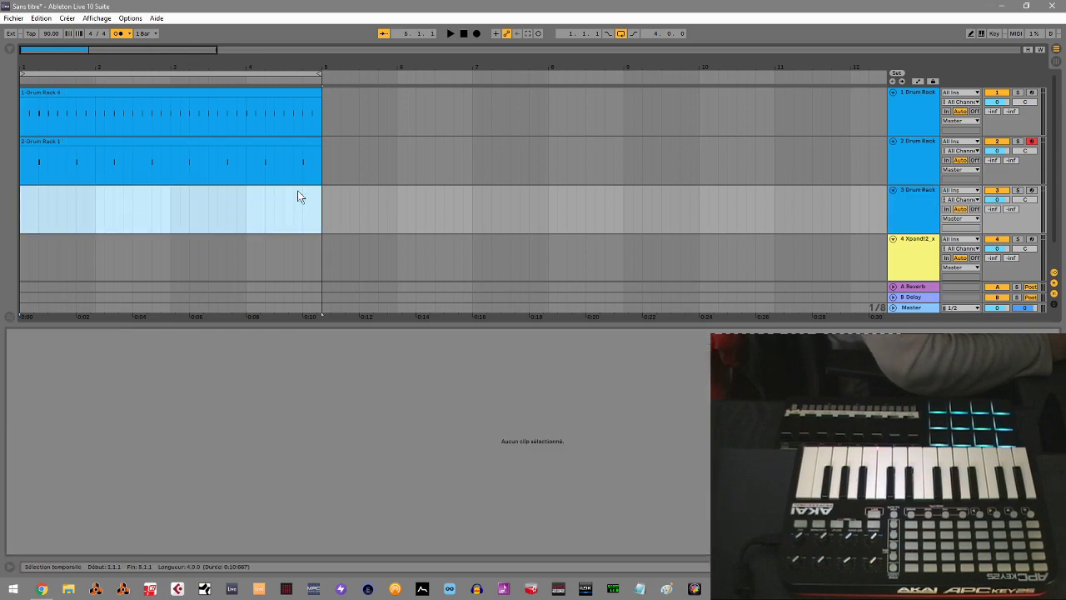
Arm the third Drum Rack track, record a four-bar kick pattern from 1.1.1, and play the arrangement back.
{"action": "left_click", "coordinate": [1031, 191]}
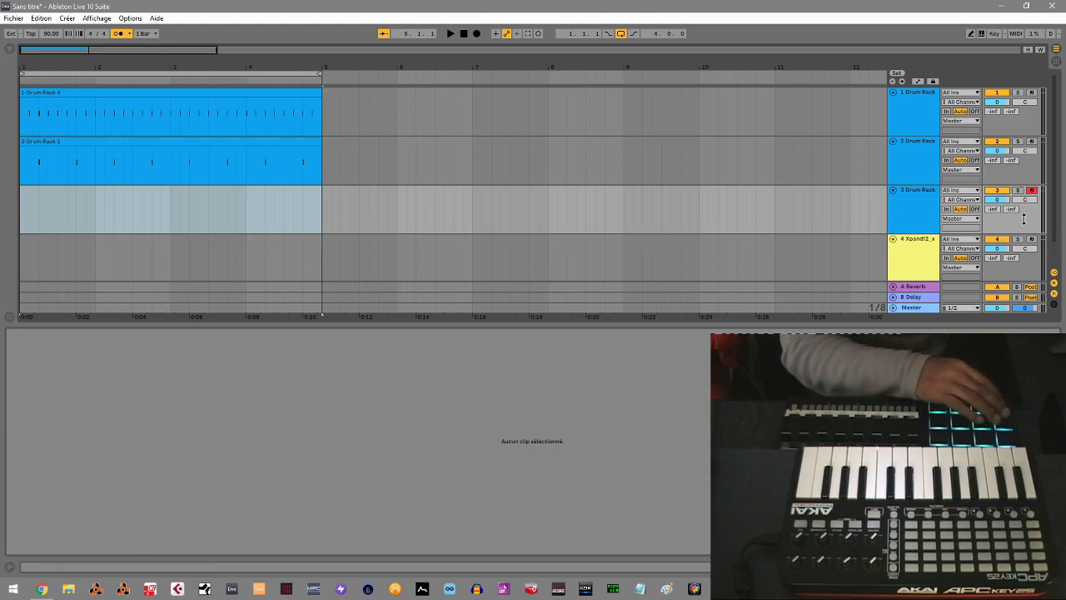
{"action": "key", "text": "Home"}
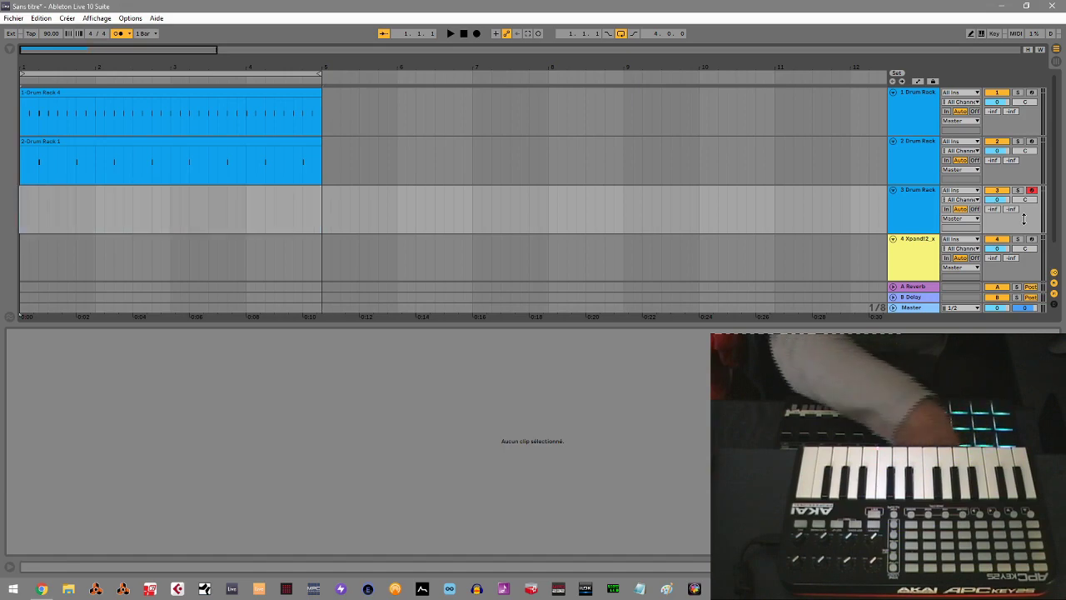
{"action": "key", "text": "F9"}
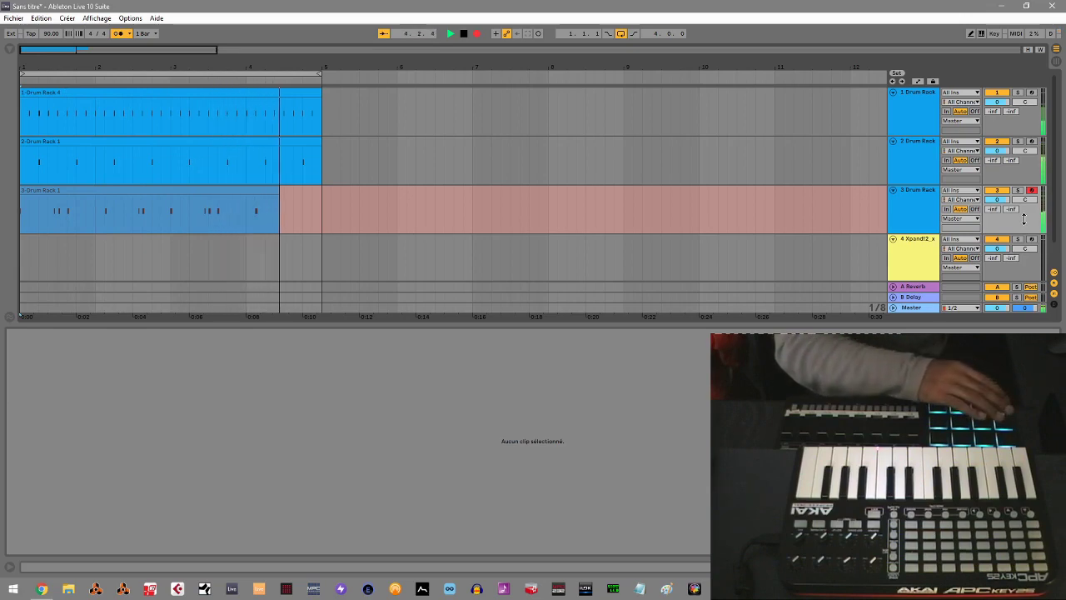
{"action": "key", "text": "space"}
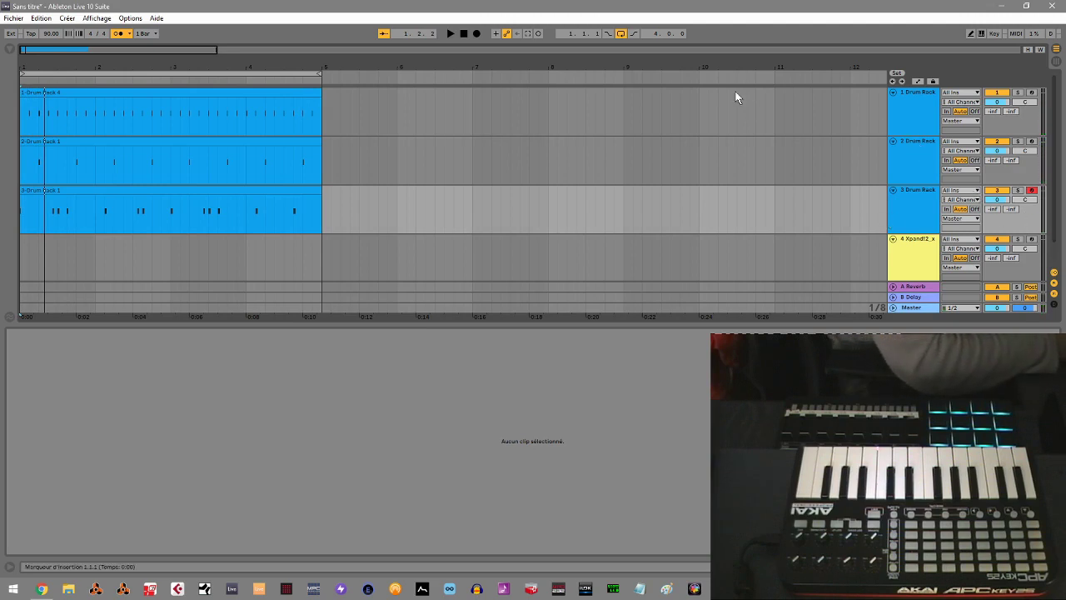
{"action": "left_click", "coordinate": [450, 34]}
Arm the Xpand!2 track and record a four-bar electric piano chord part over the drums.
{"action": "left_click", "coordinate": [1033, 244]}
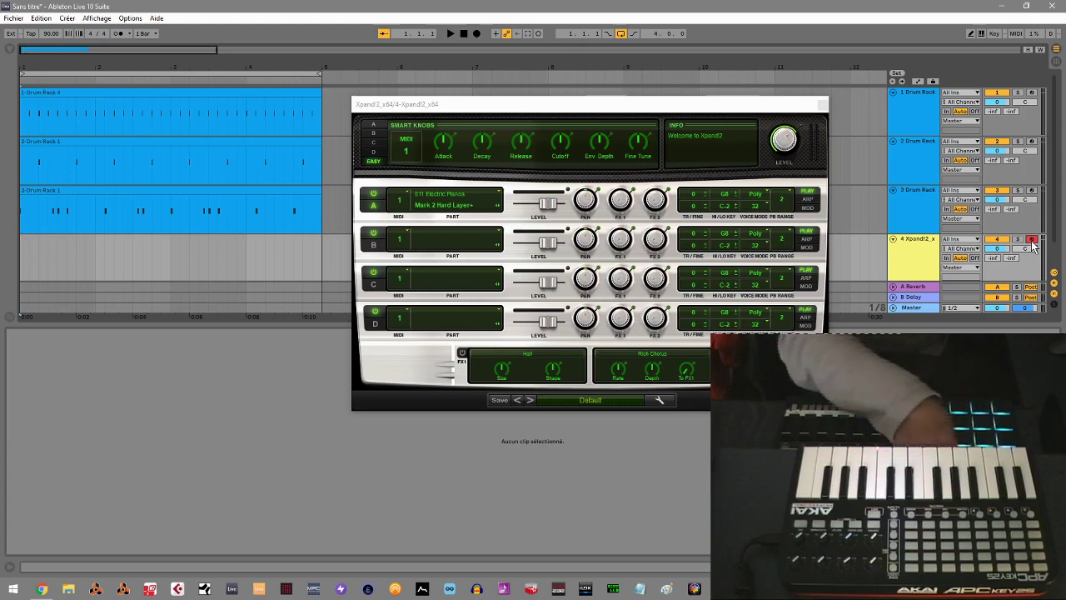
{"action": "key", "text": "F9"}
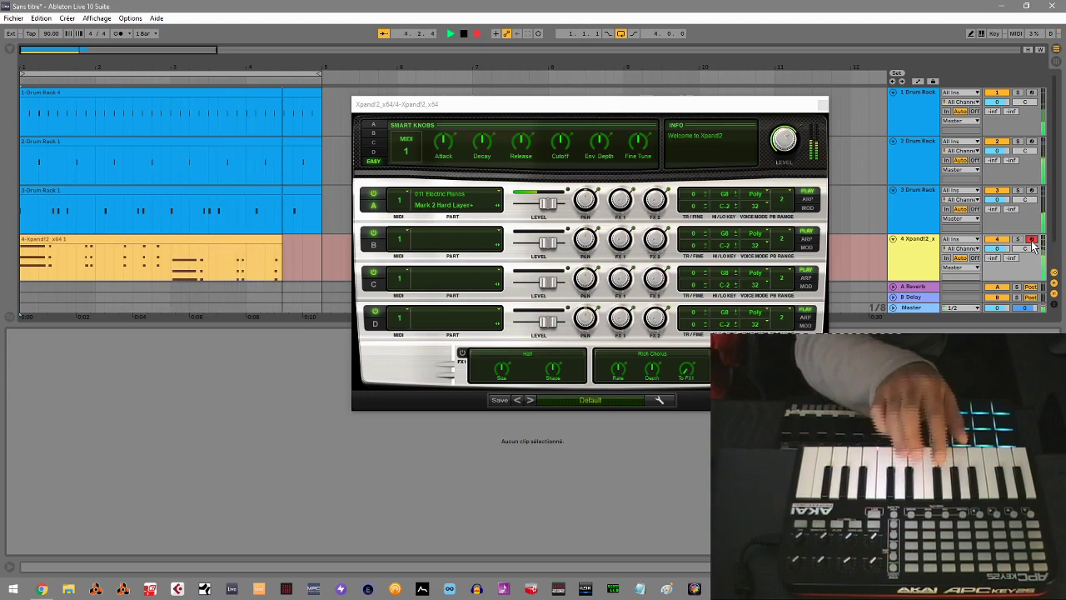
{"action": "key", "text": "space"}
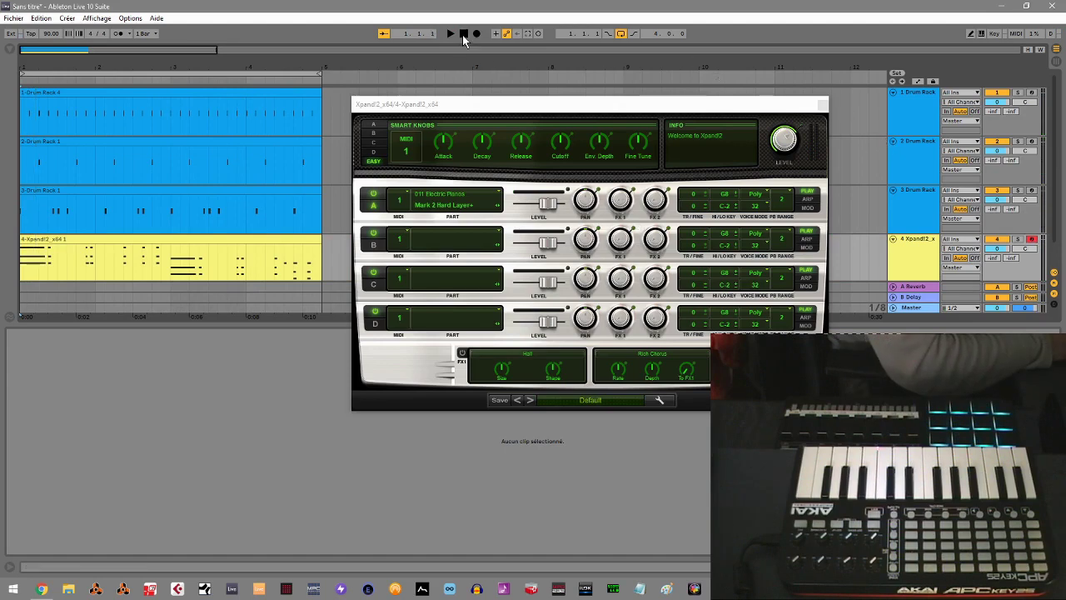
Play the arrangement back with the Xpand!2 clip's notes open and close the plug-in window.
{"action": "left_click", "coordinate": [449, 34]}
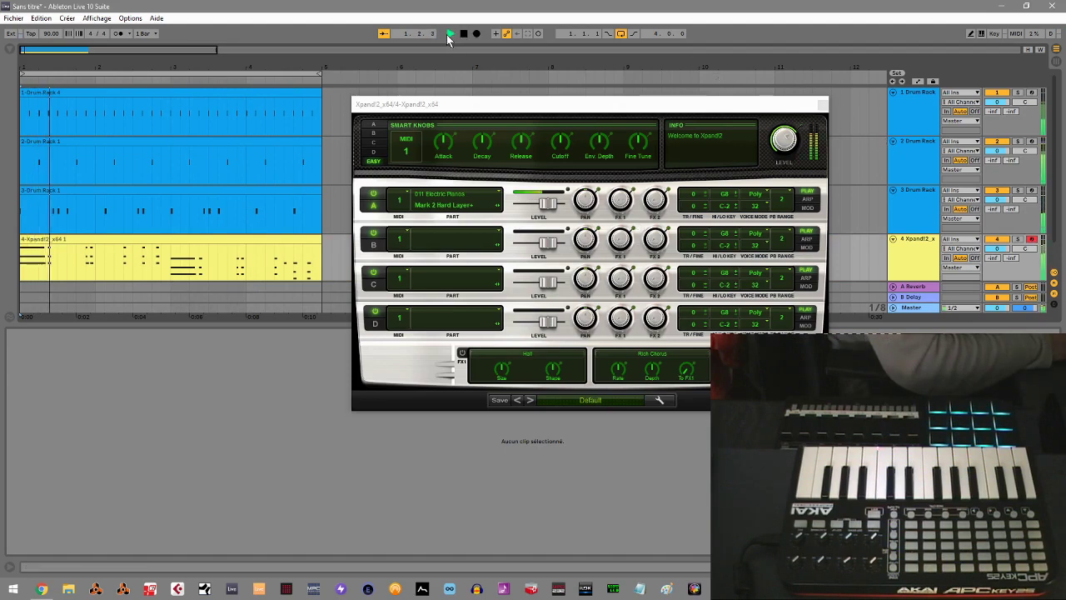
{"action": "left_click", "coordinate": [238, 240]}
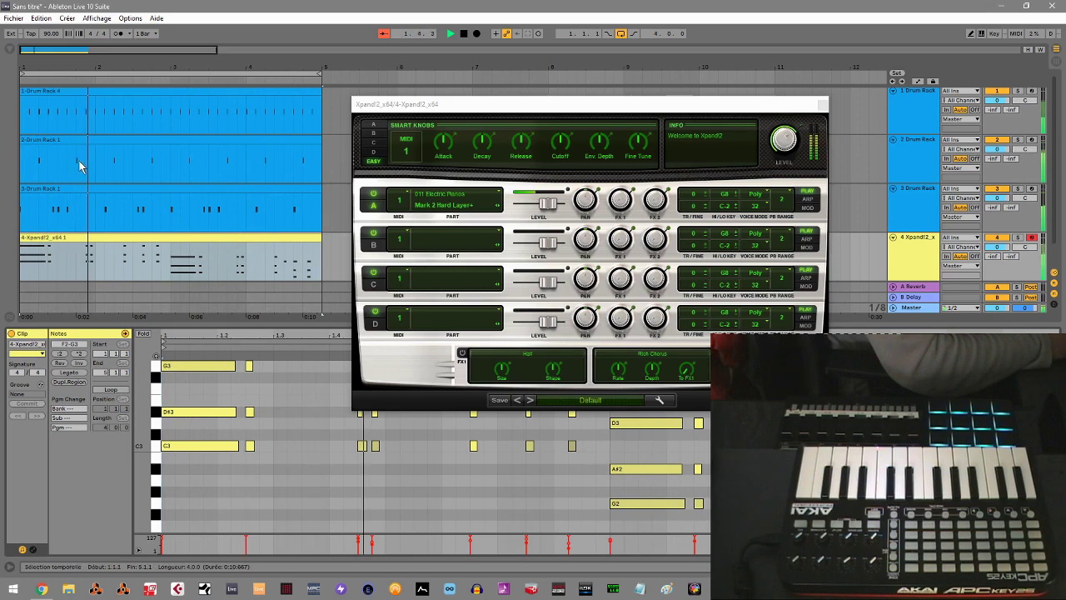
{"action": "left_click", "coordinate": [822, 103]}
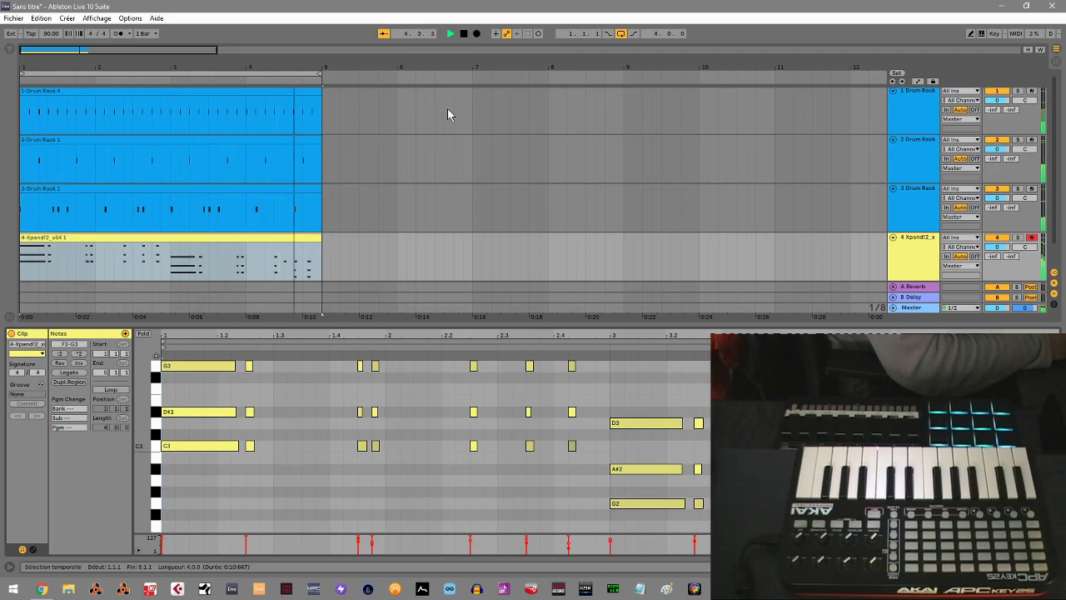
{"action": "key", "text": "space"}
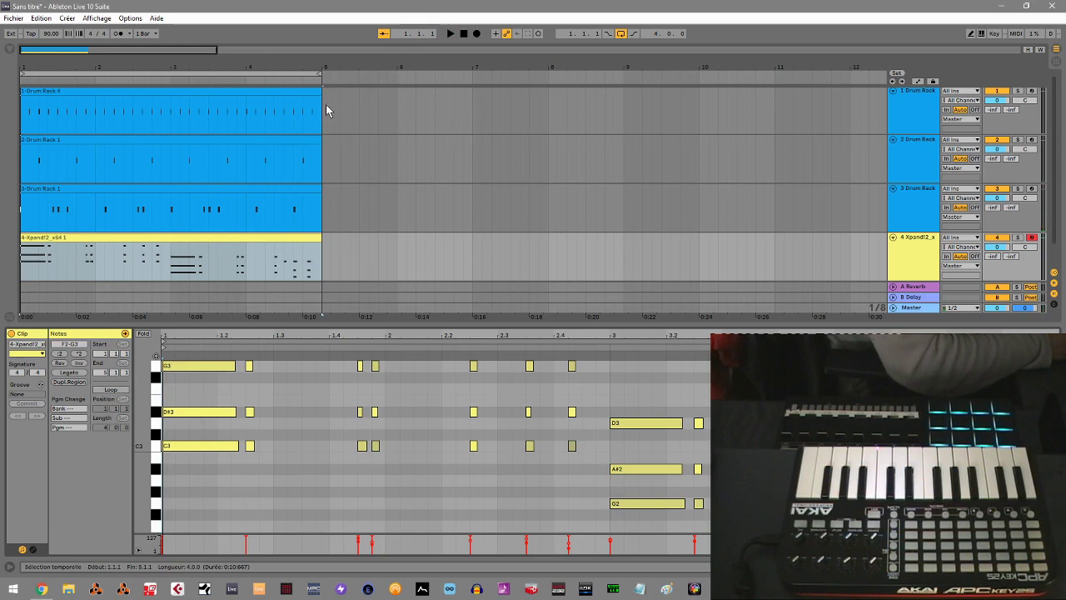
Duplicate the hi-hat clip on the first Drum Rack track into bars 5 to 8.
{"action": "left_click", "coordinate": [290, 92]}
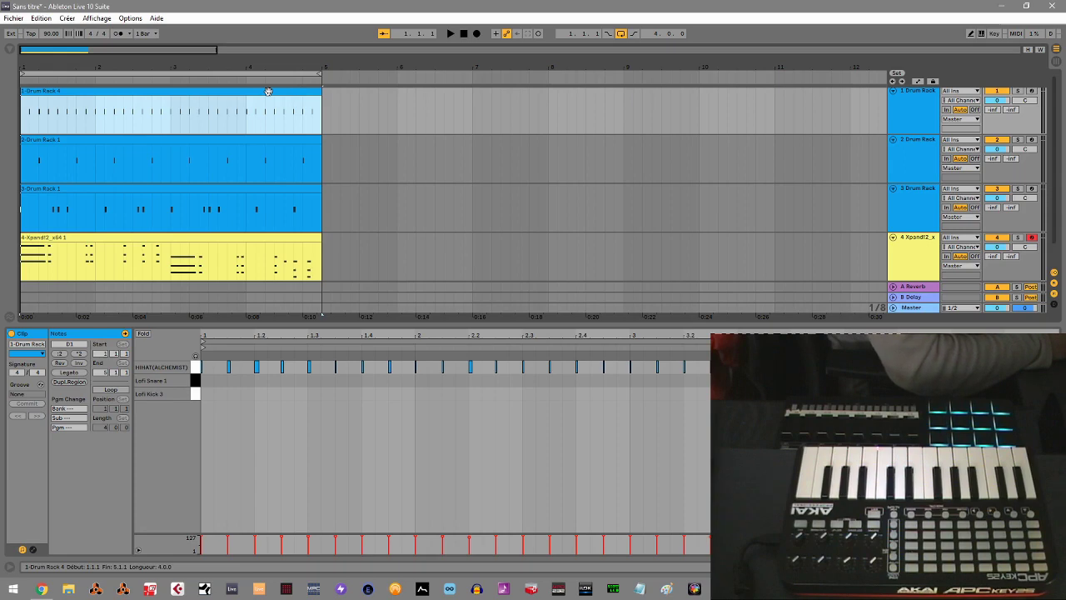
{"action": "left_click", "coordinate": [324, 93]}
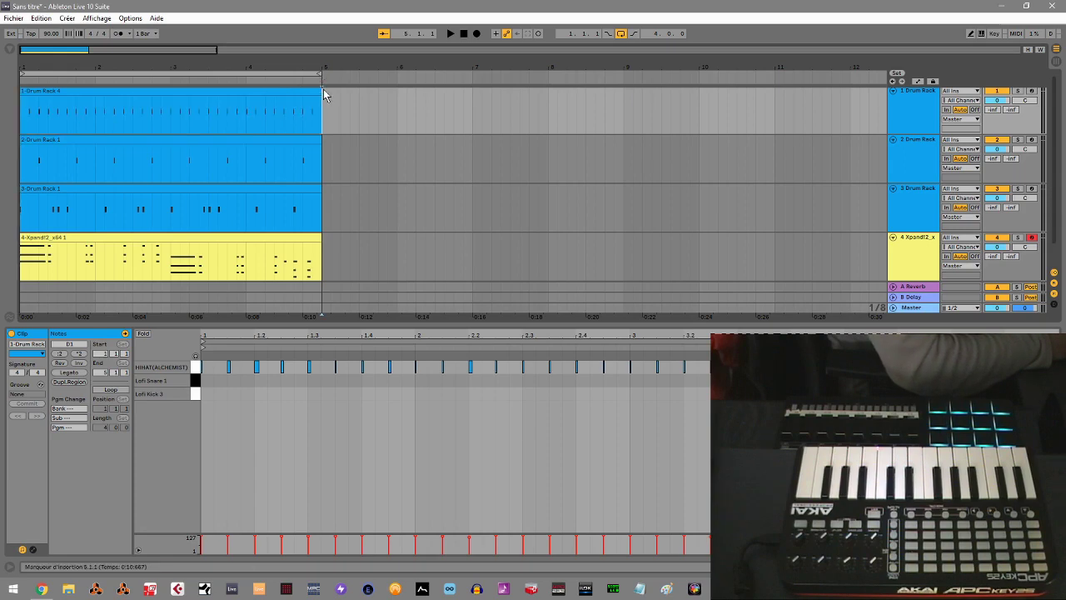
{"action": "key", "text": "ctrl+d"}
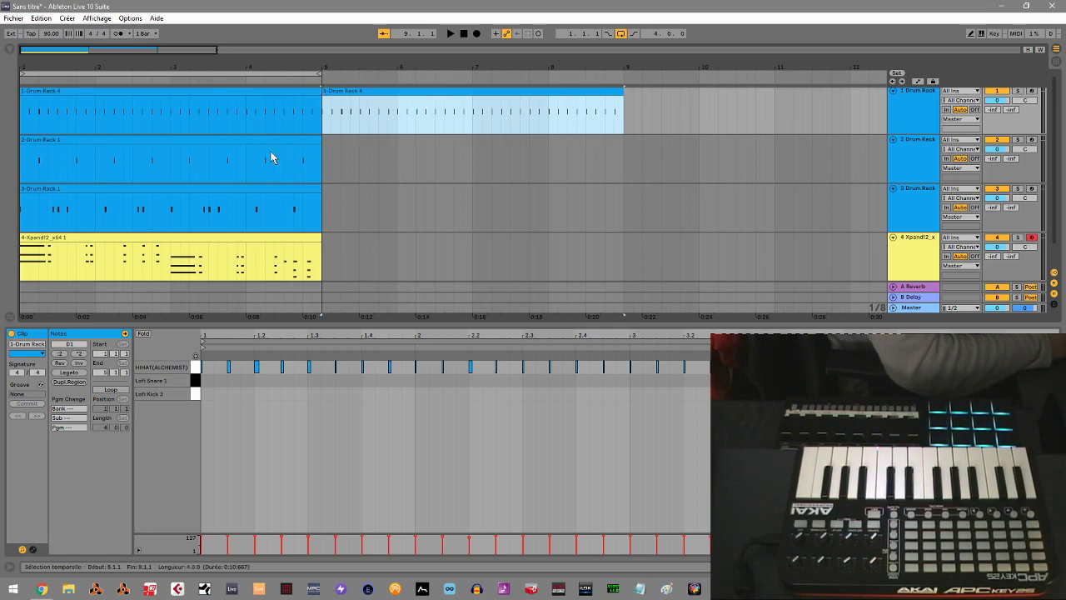
Set the arrangement loop to bars 5 to 8, starting at 5.1.1 with a length of four bars.
{"action": "left_click", "coordinate": [322, 72]}
{"action": "left_click_drag", "start_coordinate": [322, 72], "coordinate": [624, 73]}
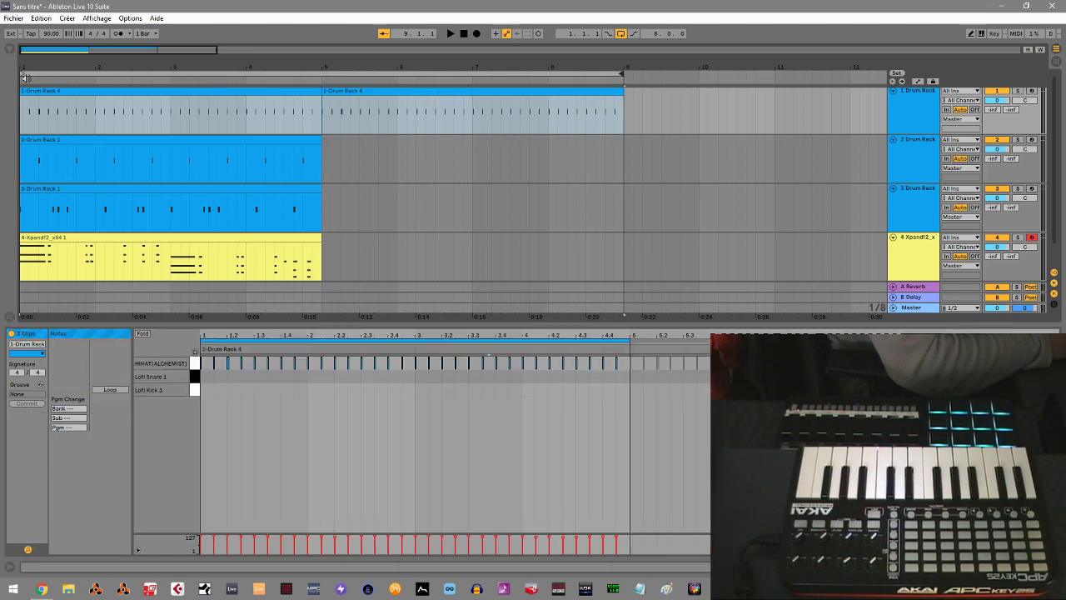
{"action": "left_click_drag", "start_coordinate": [23, 74], "coordinate": [324, 75]}
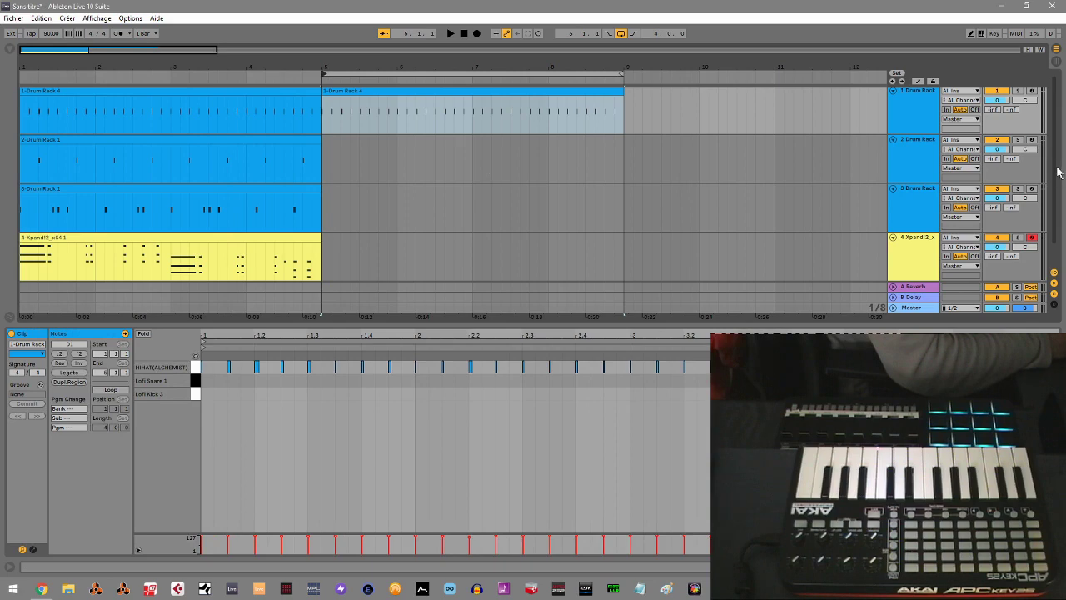
Arm the second Drum Rack track and record a new four-bar snare pattern from 5.1.1.
{"action": "left_click", "coordinate": [1029, 163]}
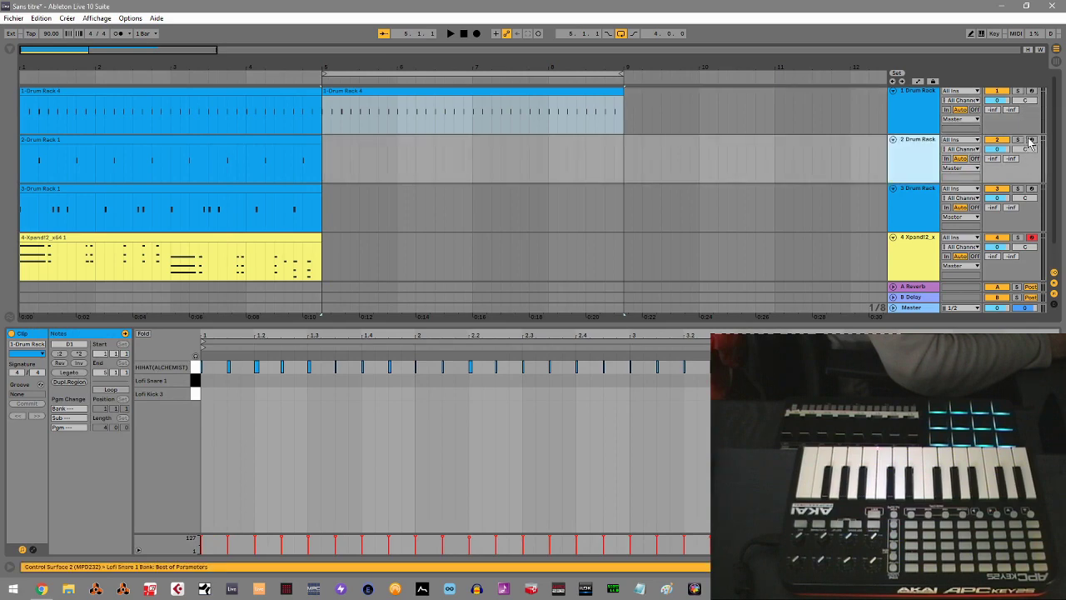
{"action": "left_click", "coordinate": [1031, 140]}
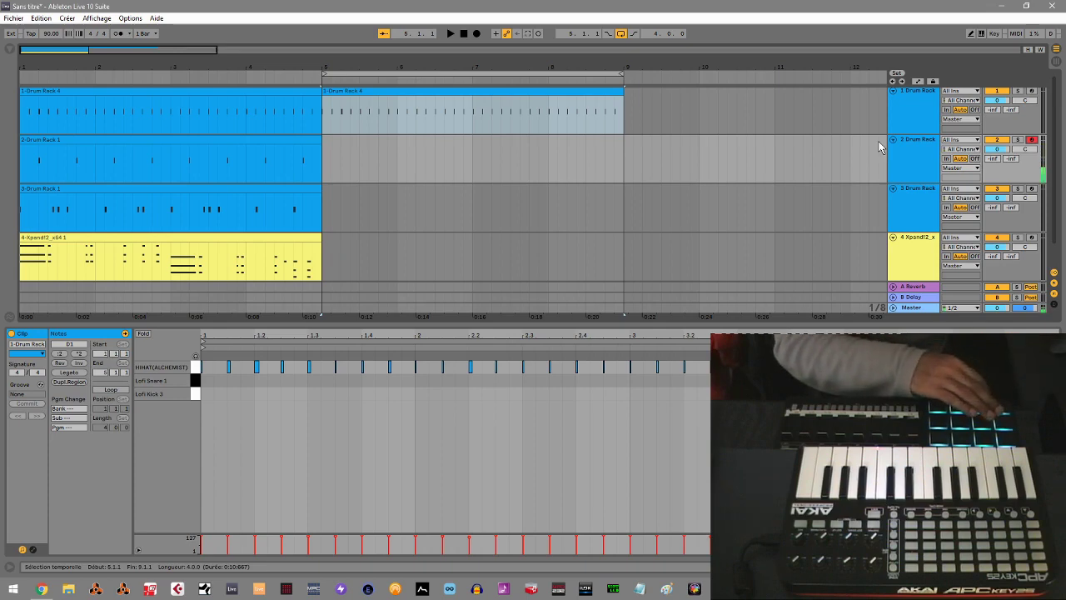
{"action": "left_click", "coordinate": [325, 155]}
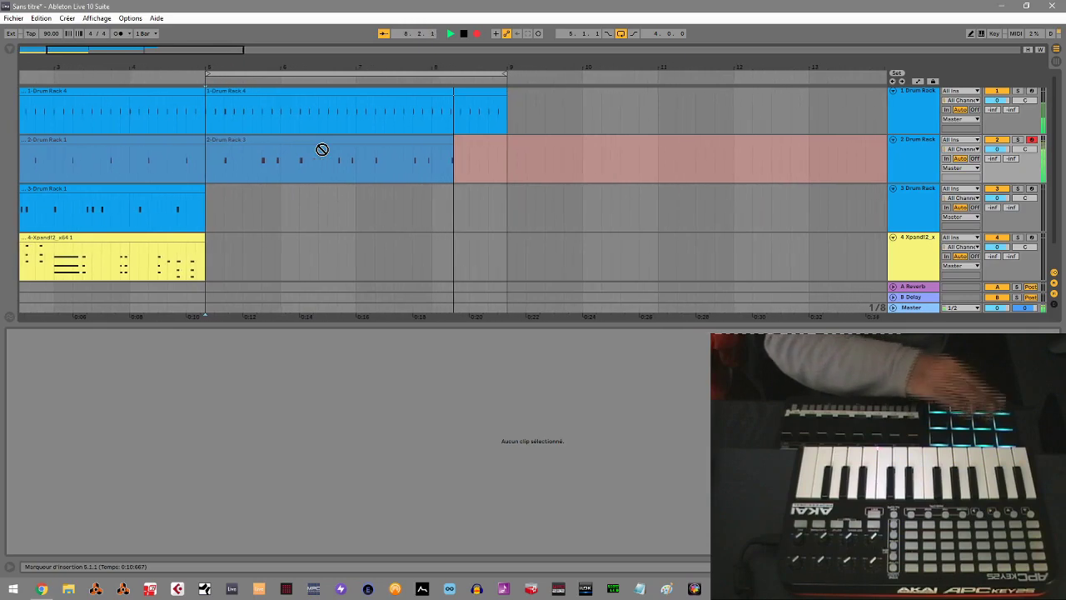
{"action": "key", "text": "space"}
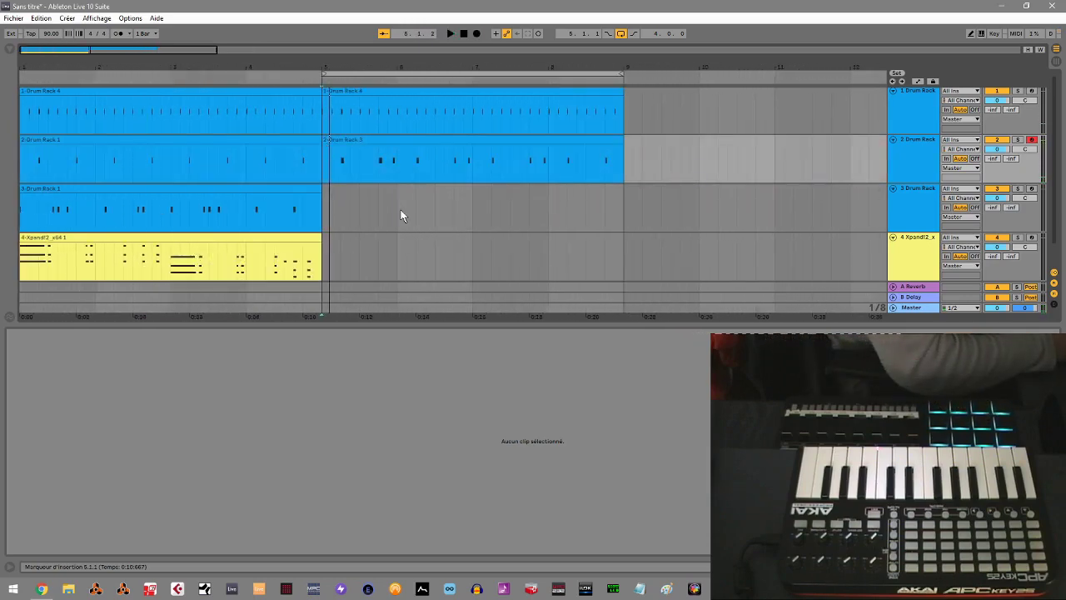
Arm the third Drum Rack track and record a new four-bar kick pattern from 5.1.1.
{"action": "left_click", "coordinate": [1032, 189]}
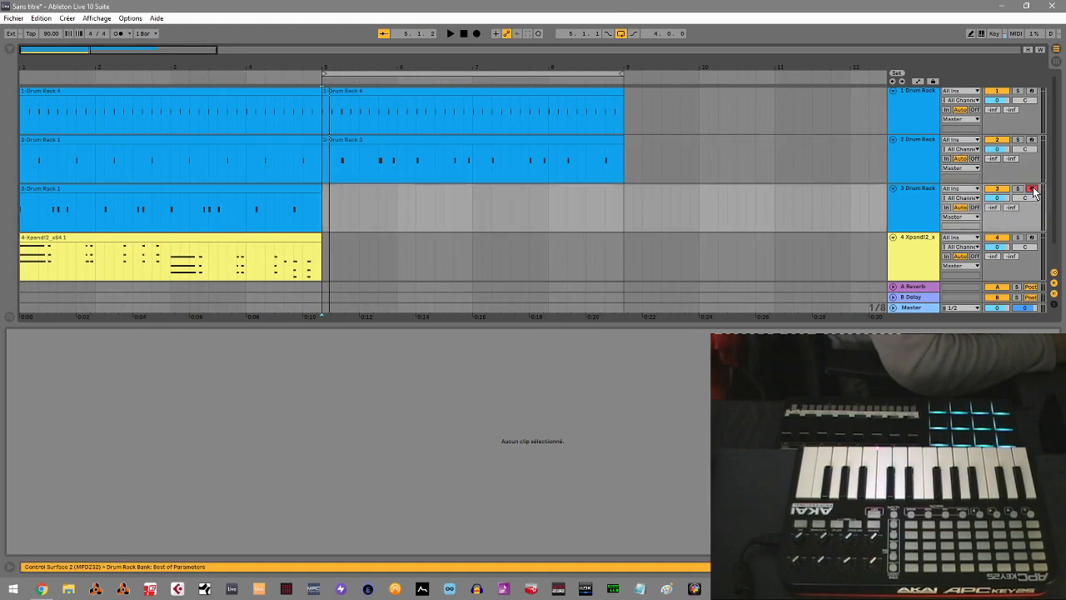
{"action": "left_click", "coordinate": [322, 210]}
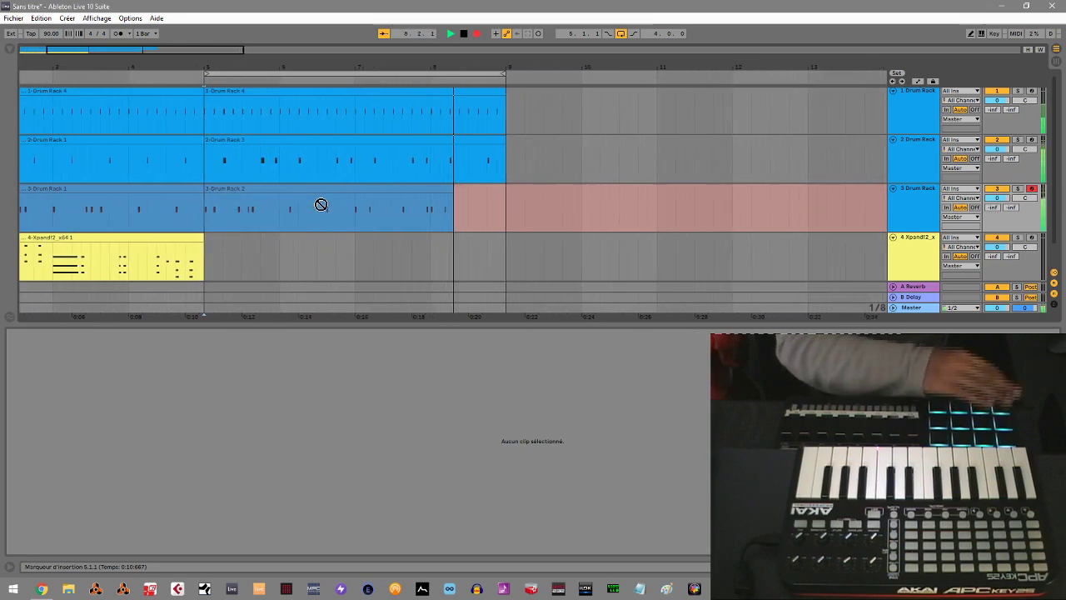
{"action": "key", "text": "space"}
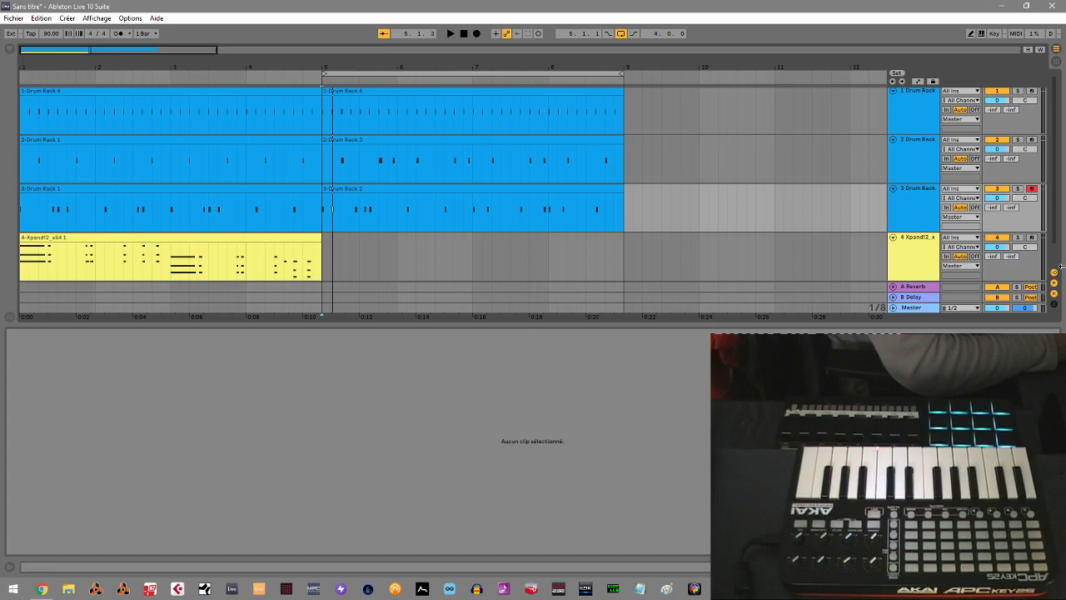
Arm the Xpand!2 track and record a new four-bar chord part from 5.1.1.
{"action": "left_click", "coordinate": [1032, 238]}
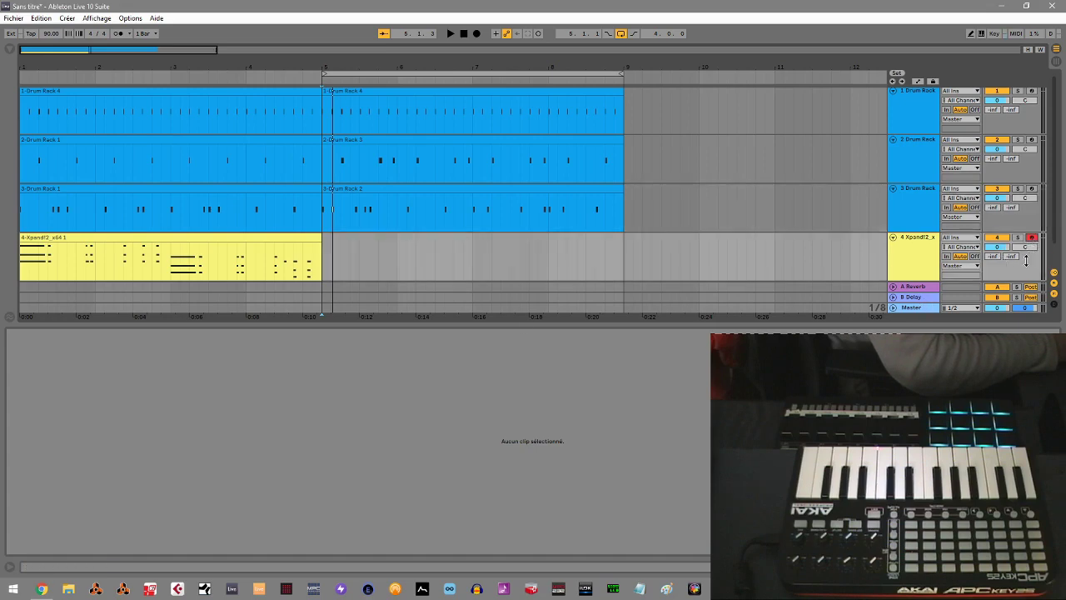
{"action": "left_click", "coordinate": [322, 263]}
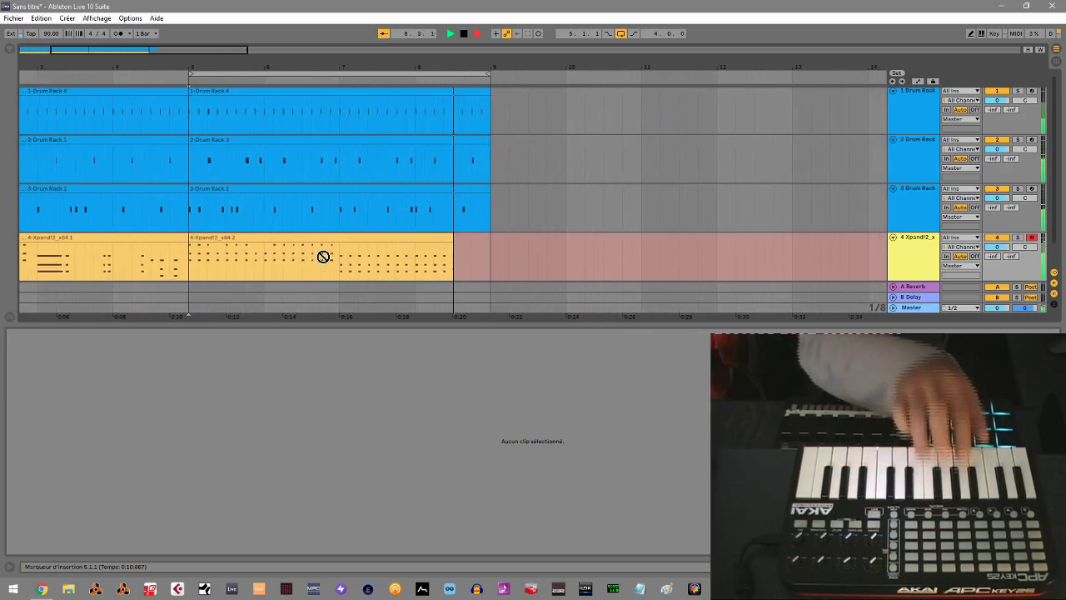
{"action": "key", "text": "space"}
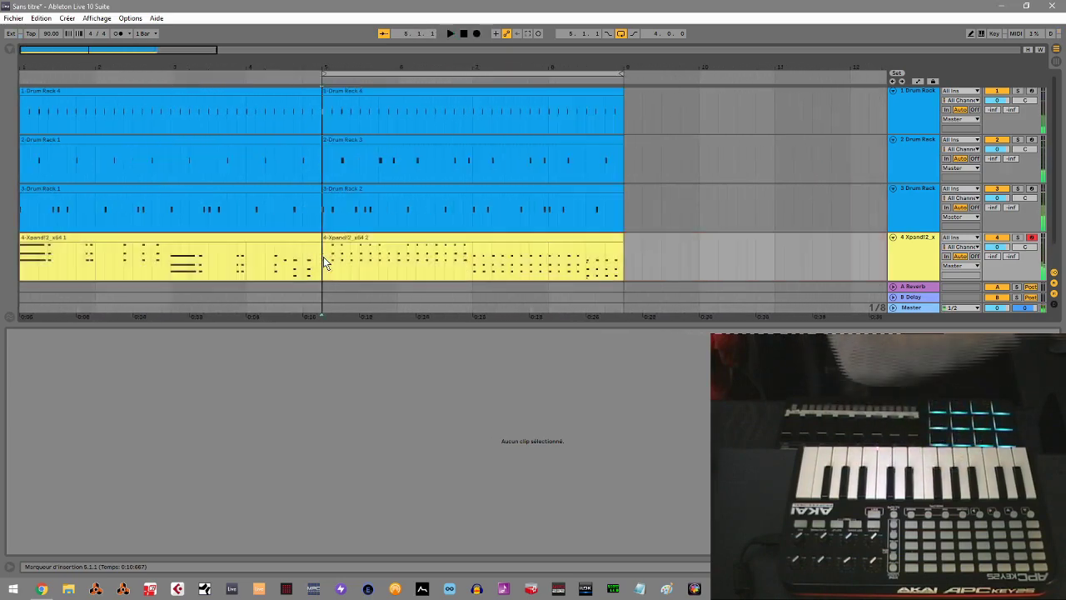
Remove the stray short notes at 8.3.1, including E2, from the new Xpand!2 clip and play back bars 5 to 8.
{"action": "left_click", "coordinate": [456, 239]}
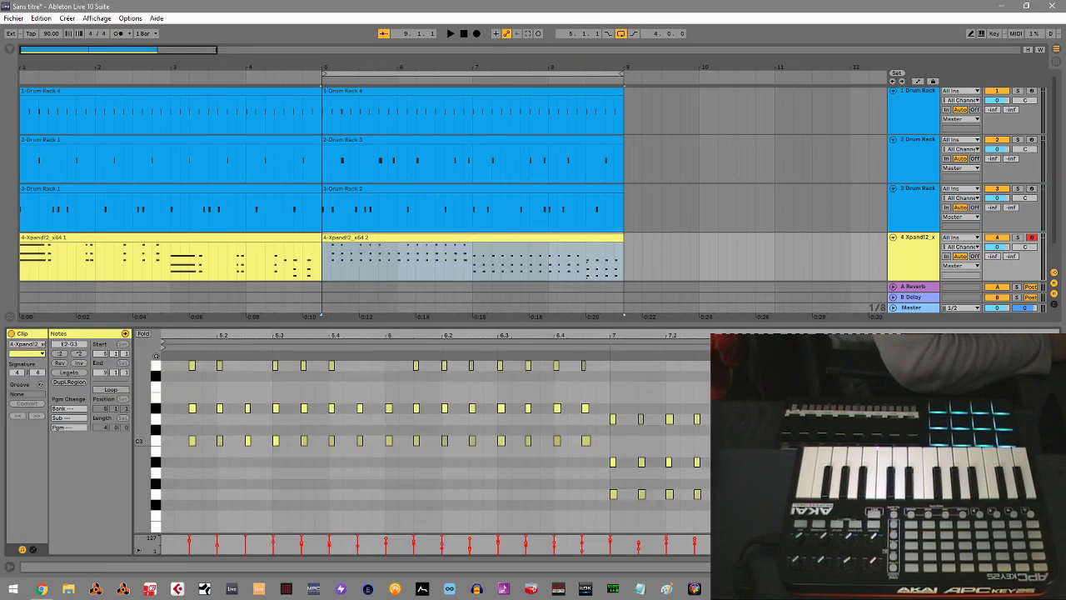
{"action": "left_click", "coordinate": [948, 526]}
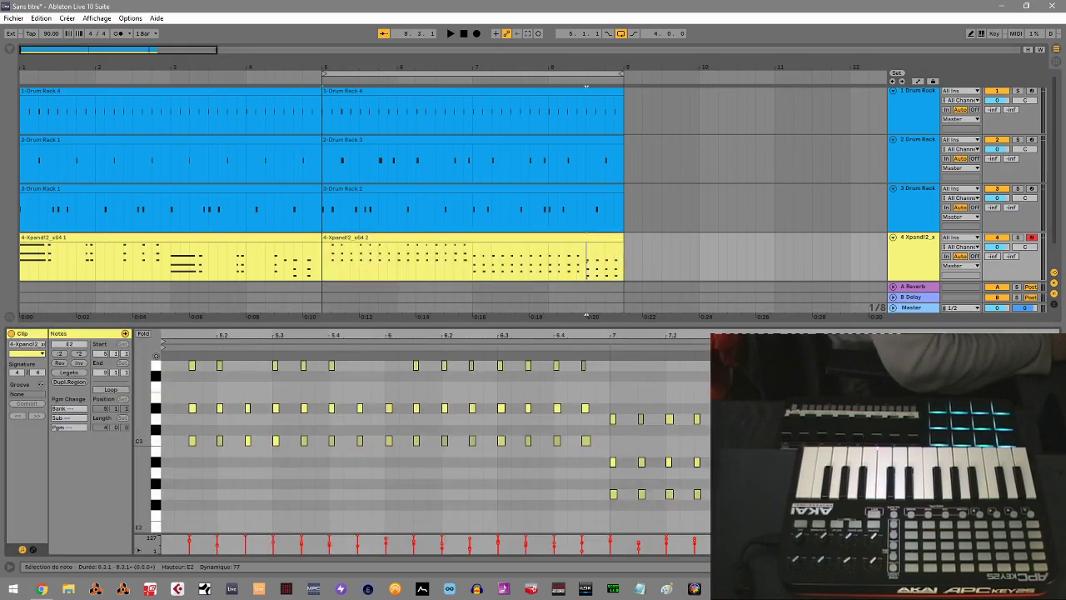
{"action": "key", "text": "Delete"}
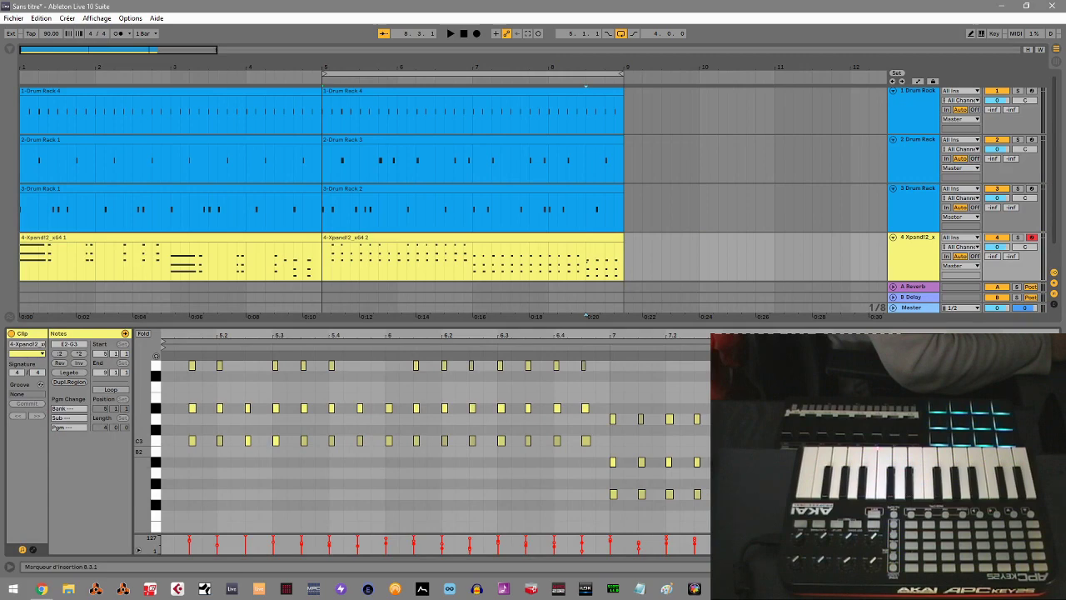
{"action": "key", "text": "space"}
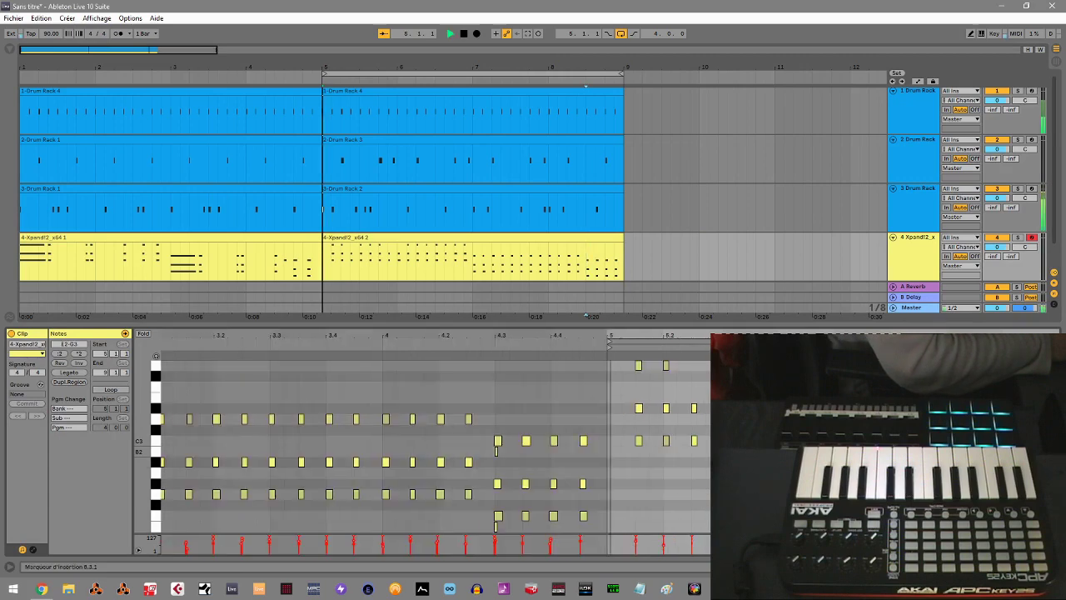
{"action": "key", "text": "space"}
{"action": "key", "text": "ctrl+z"}
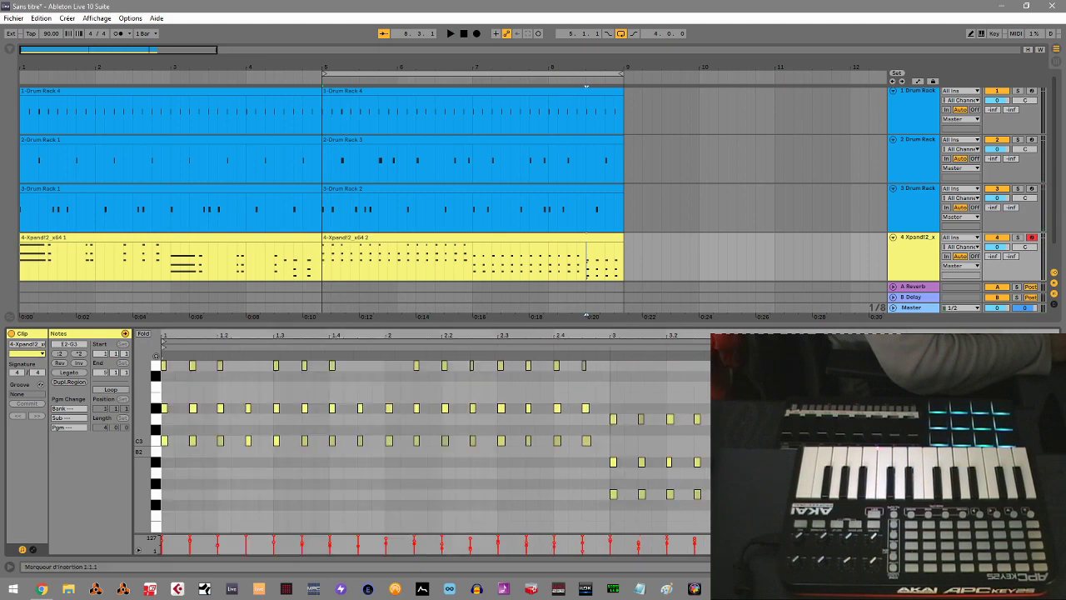
{"action": "key", "text": "ctrl+z"}
{"action": "key", "text": "ctrl+z"}
{"action": "key", "text": "space"}
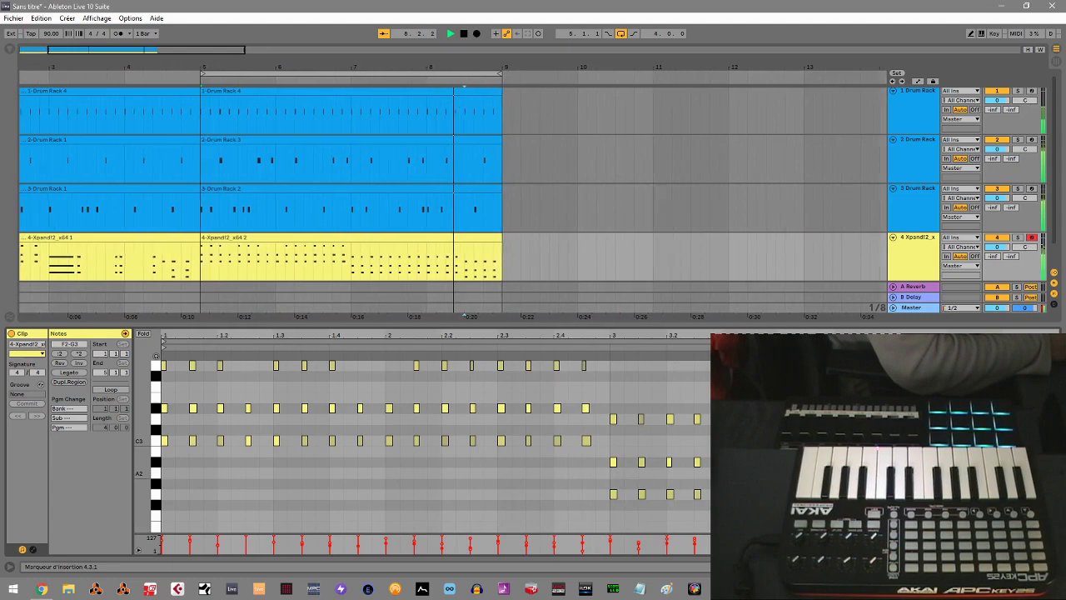
{"action": "key", "text": "space"}
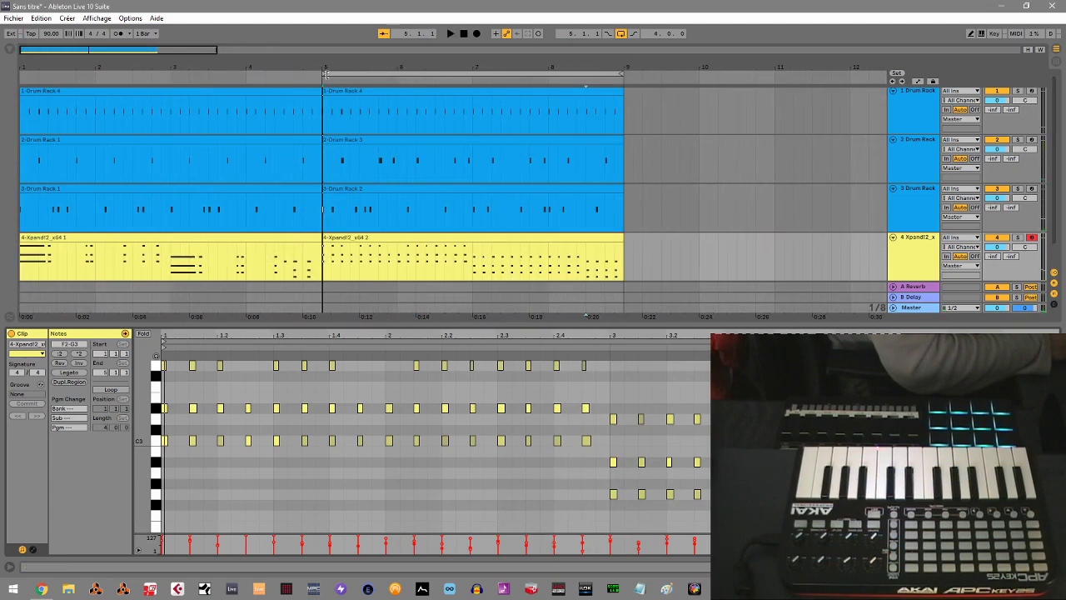
Extend the arrangement loop back to 1.1.1 for a length of eight bars and play the arrangement.
{"action": "left_click_drag", "start_coordinate": [323, 75], "coordinate": [1, 73]}
{"action": "key", "text": "space"}
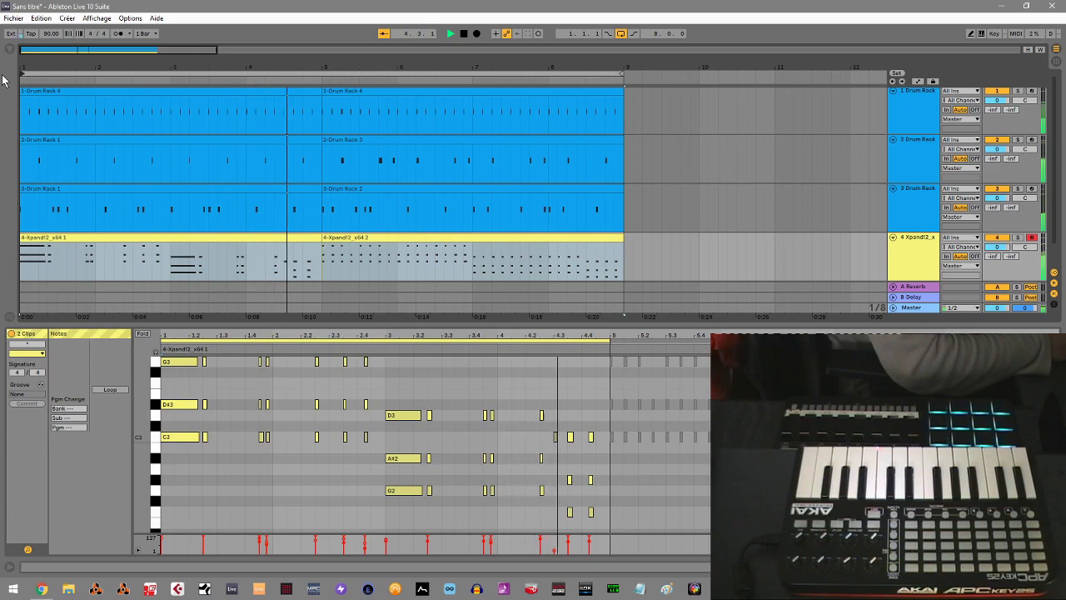
{"action": "key", "text": "space"}
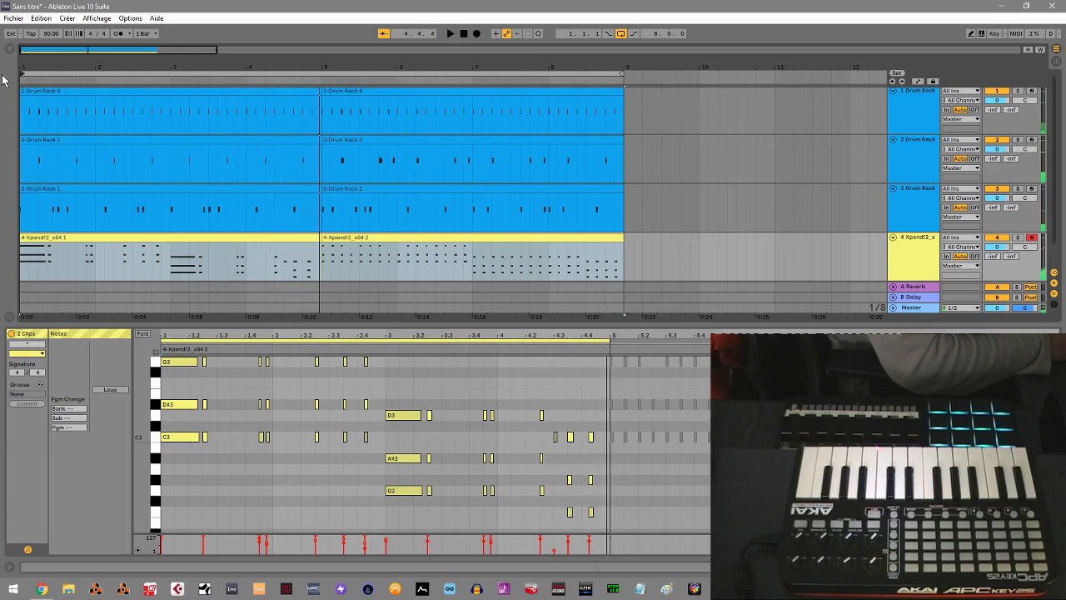